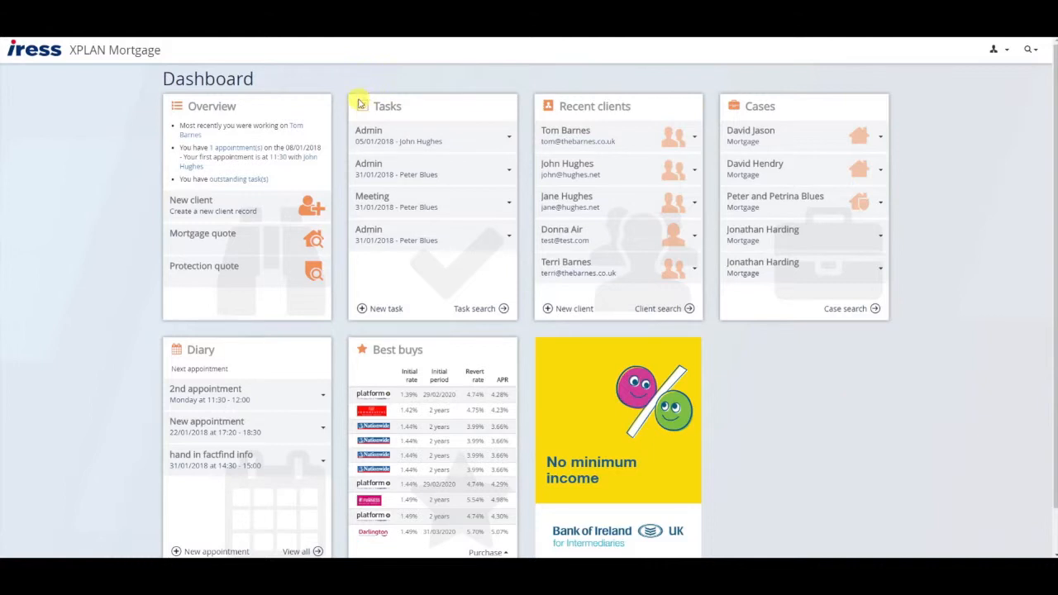
Create a new task from the dashboard using the Contact / lead task template
{"action": "double_click", "coordinate": [402, 106]}
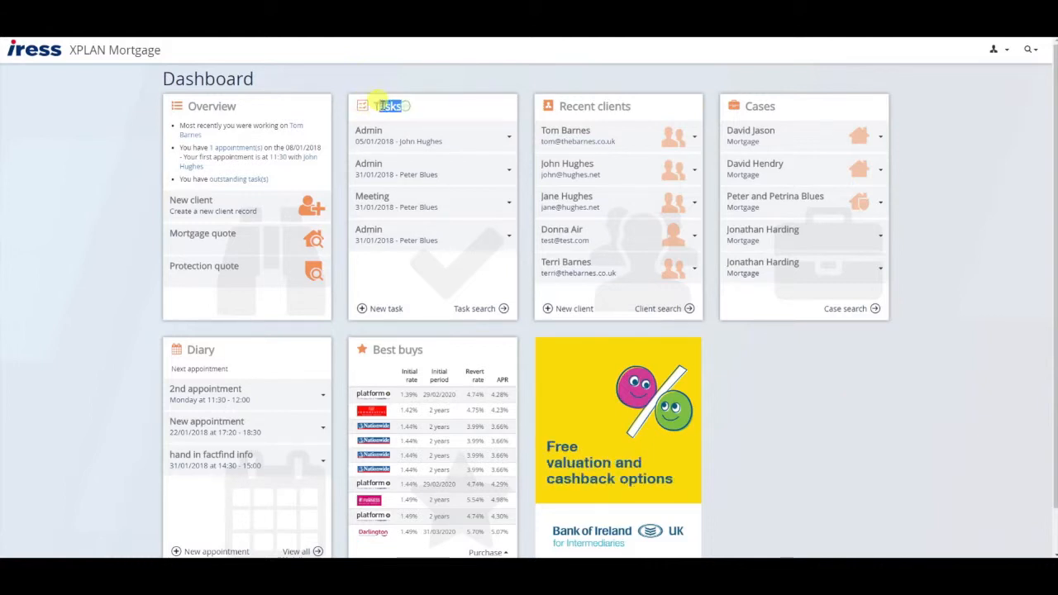
{"action": "left_click", "coordinate": [379, 308]}
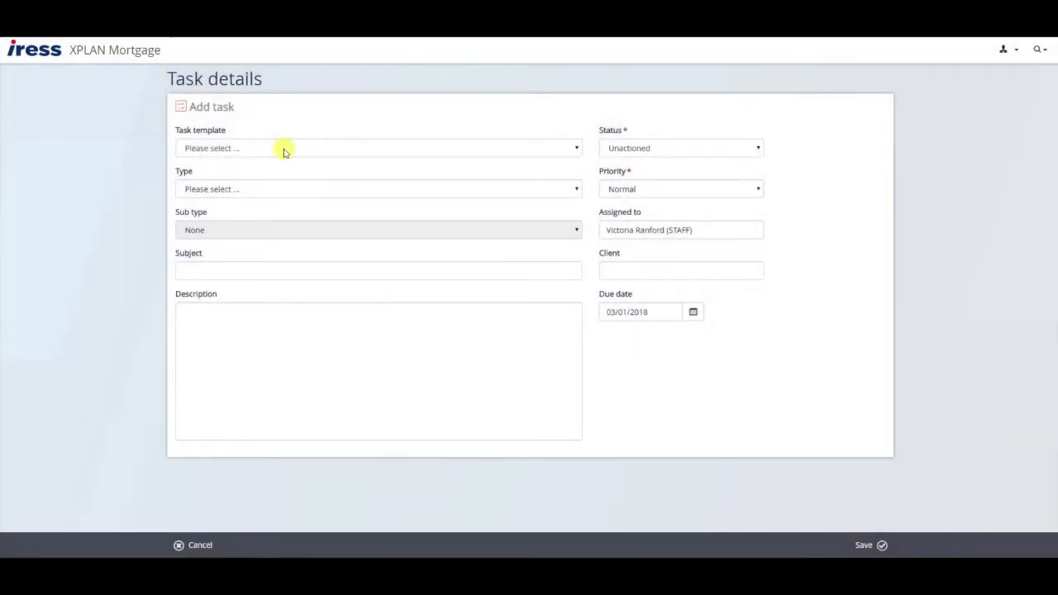
{"action": "left_click", "coordinate": [284, 150]}
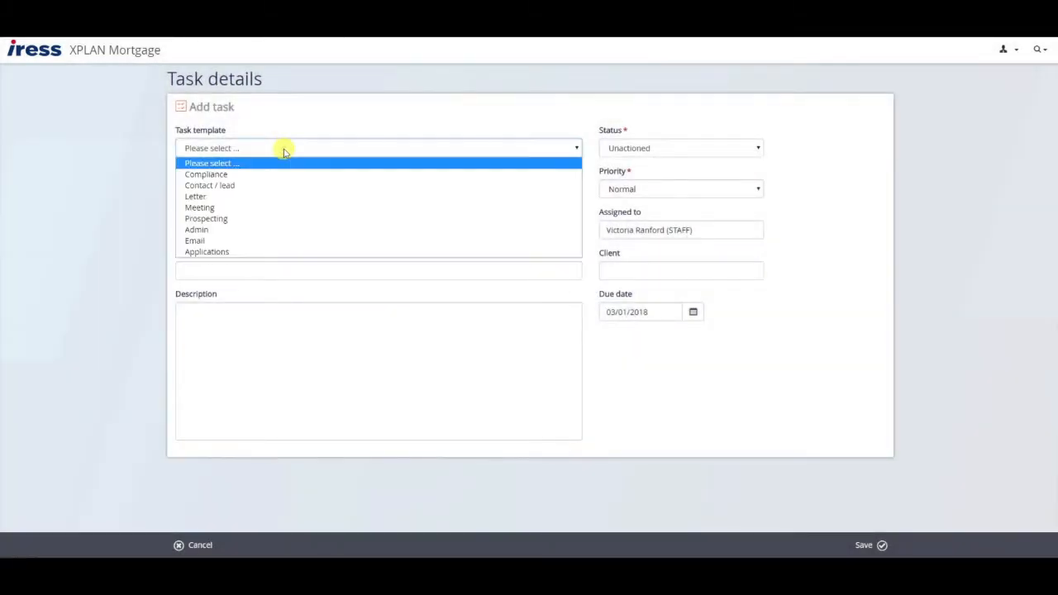
{"action": "left_click", "coordinate": [245, 190]}
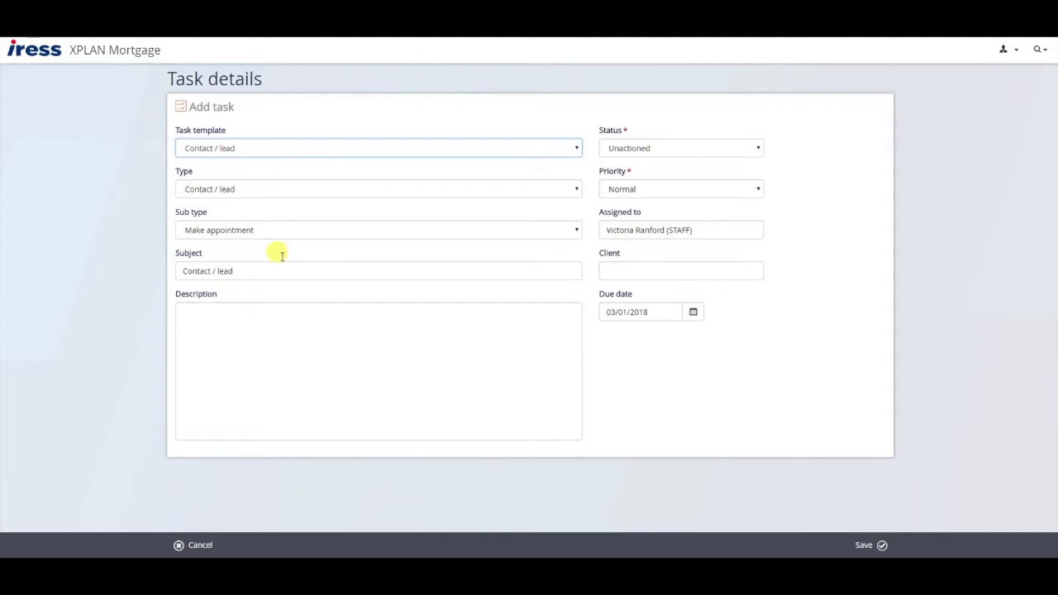
Enter the task description "Make initial appointment with client", correcting the spelling of "appointment"
{"action": "left_click", "coordinate": [255, 345]}
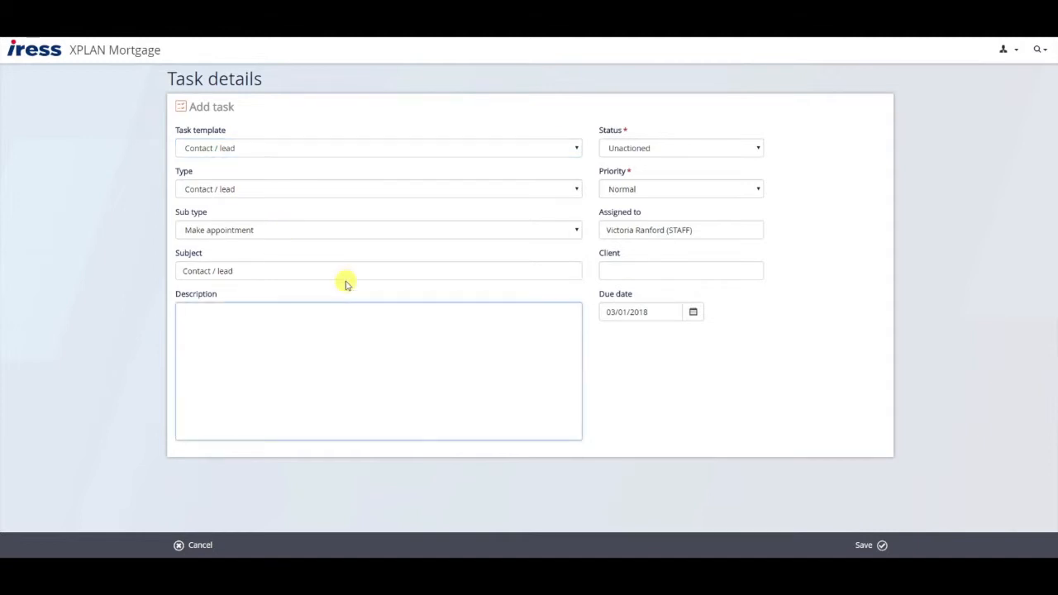
{"action": "type", "text": "Make initial apppointment with"}
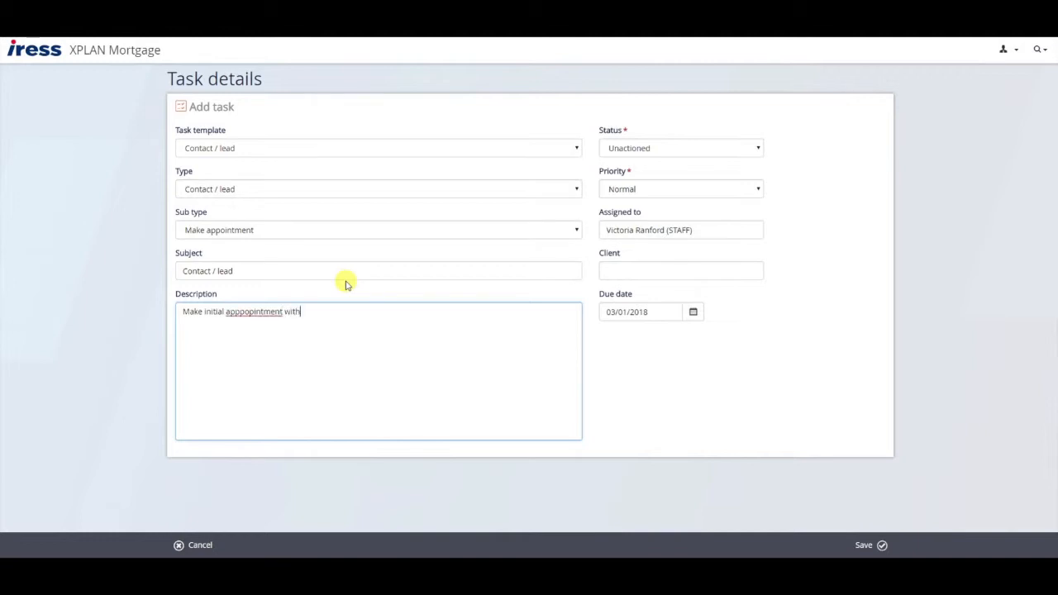
{"action": "left_click", "coordinate": [242, 311]}
{"action": "key", "text": "BackSpace"}
{"action": "key", "text": "BackSpace"}
{"action": "key", "text": "BackSpace"}
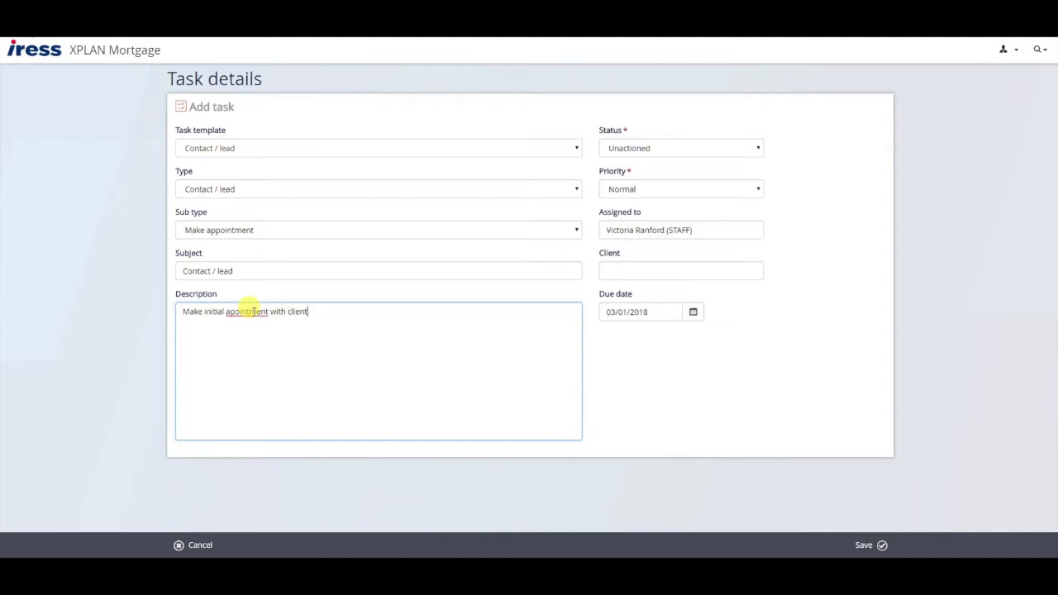
{"action": "right_click", "coordinate": [235, 313]}
{"action": "left_click", "coordinate": [268, 320]}
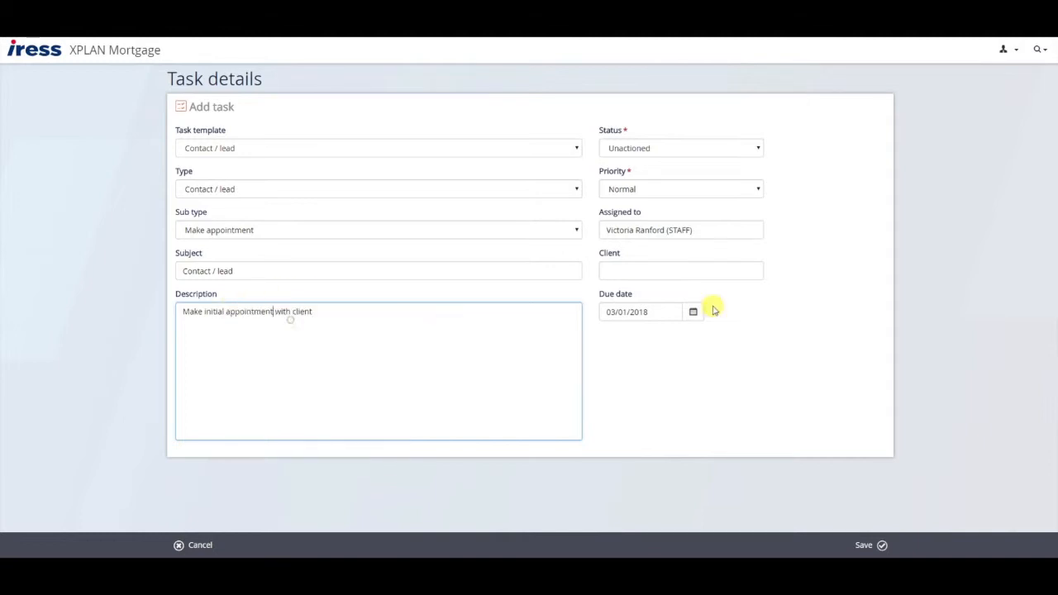
Set the task's priority to High and check who it is assigned to
{"action": "left_click", "coordinate": [734, 193]}
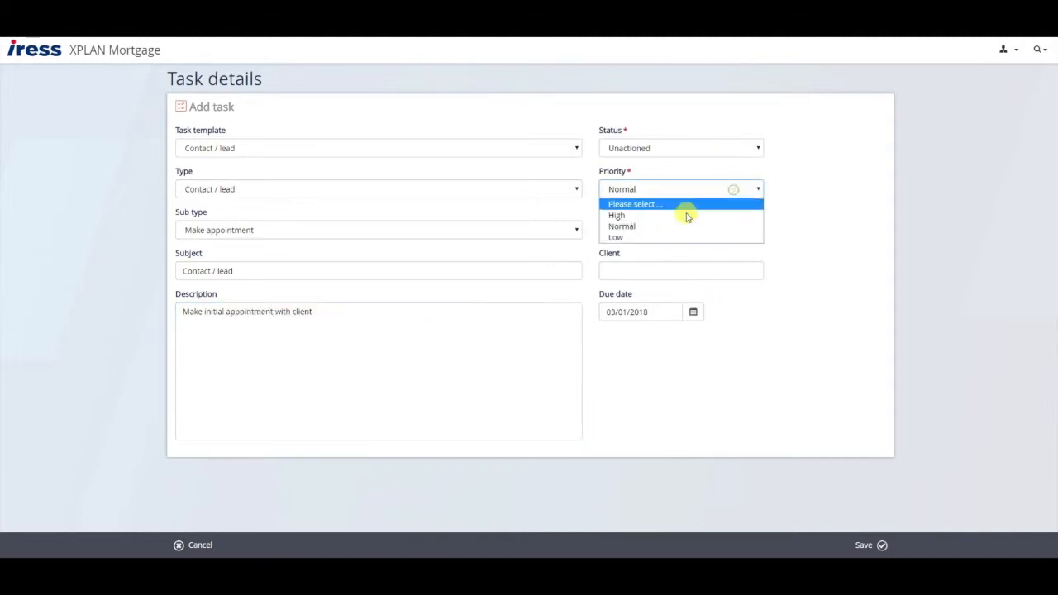
{"action": "left_click", "coordinate": [670, 217]}
{"action": "left_click_drag", "start_coordinate": [716, 231], "coordinate": [586, 231]}
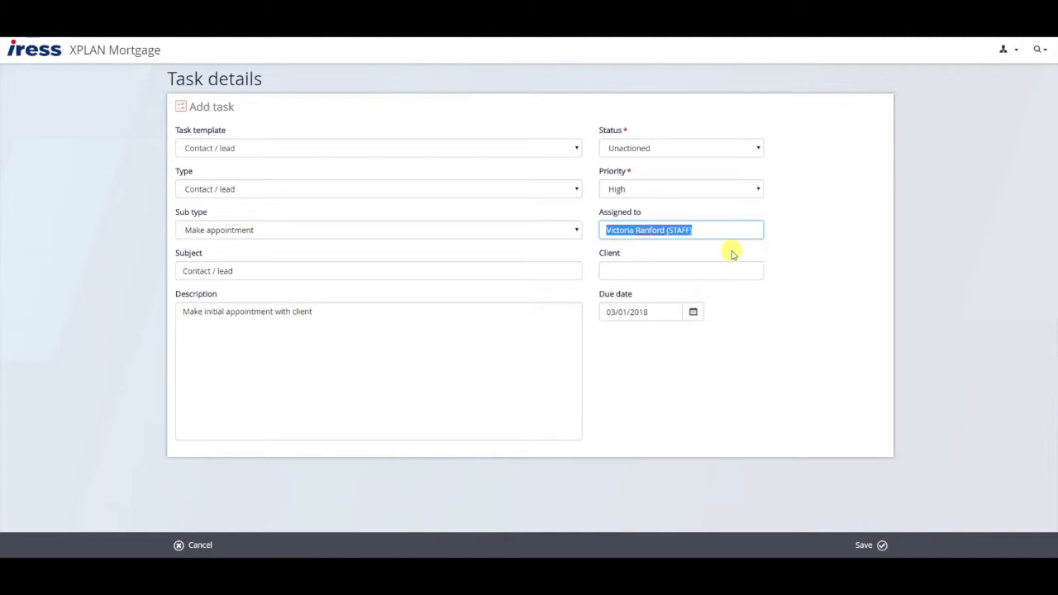
Link the task to the client found by surname, set the due date to 05/01/2018 and save it
{"action": "left_click", "coordinate": [707, 272]}
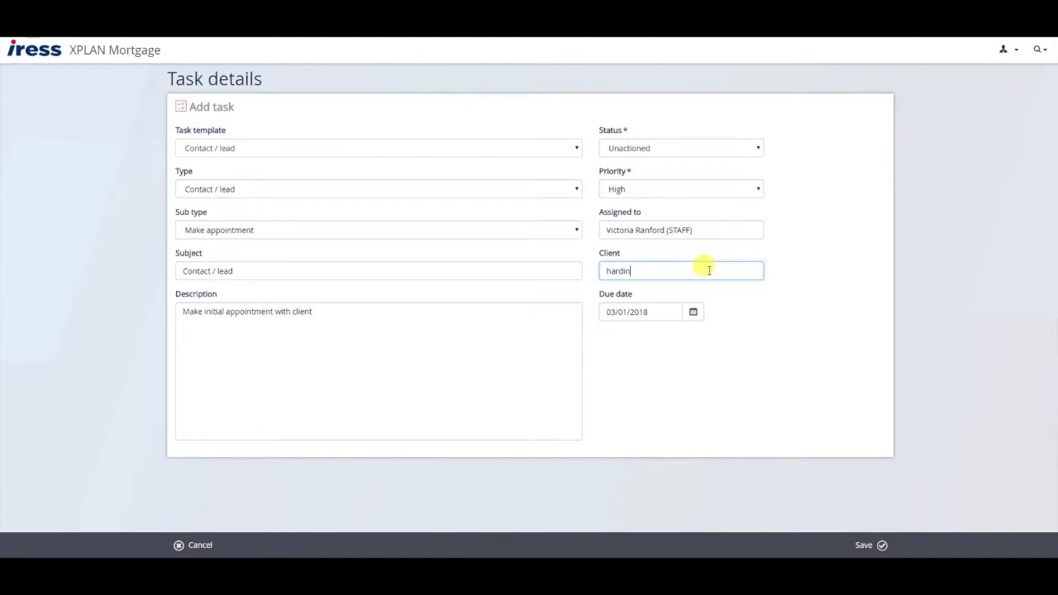
{"action": "left_click", "coordinate": [697, 294]}
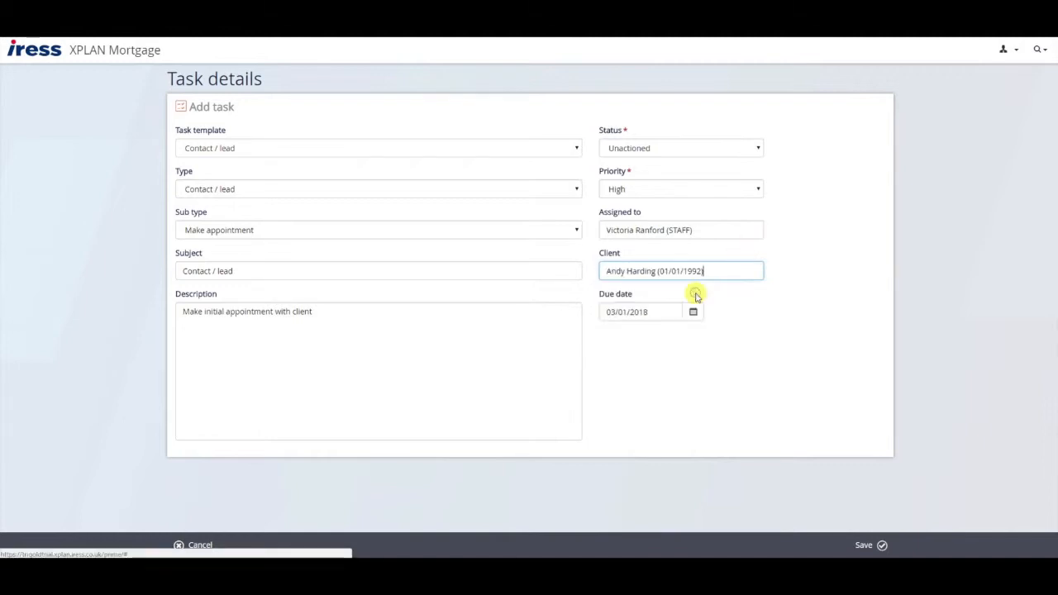
{"action": "left_click", "coordinate": [693, 312]}
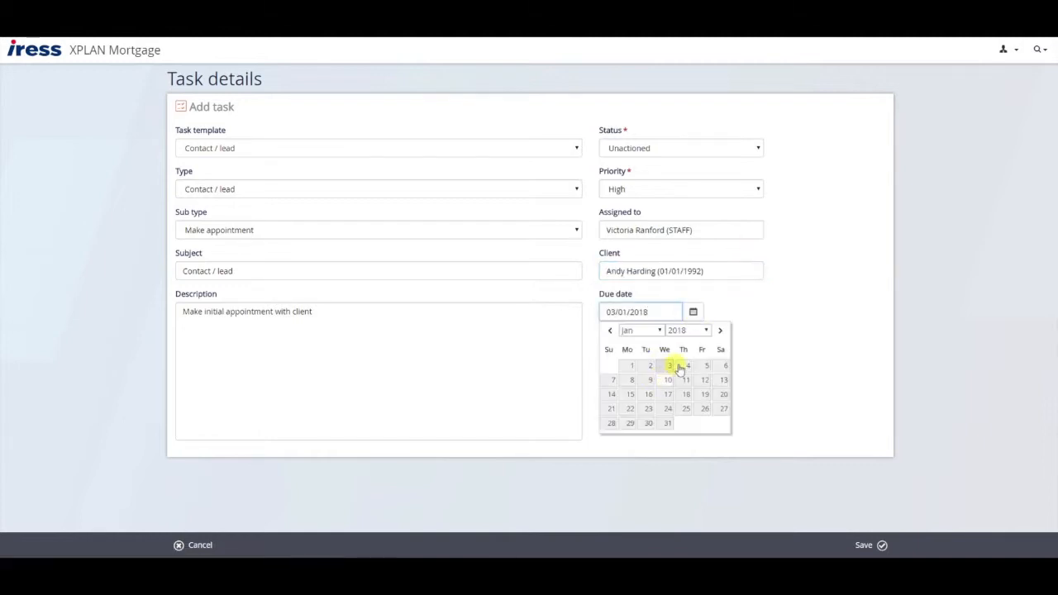
{"action": "left_click", "coordinate": [704, 366]}
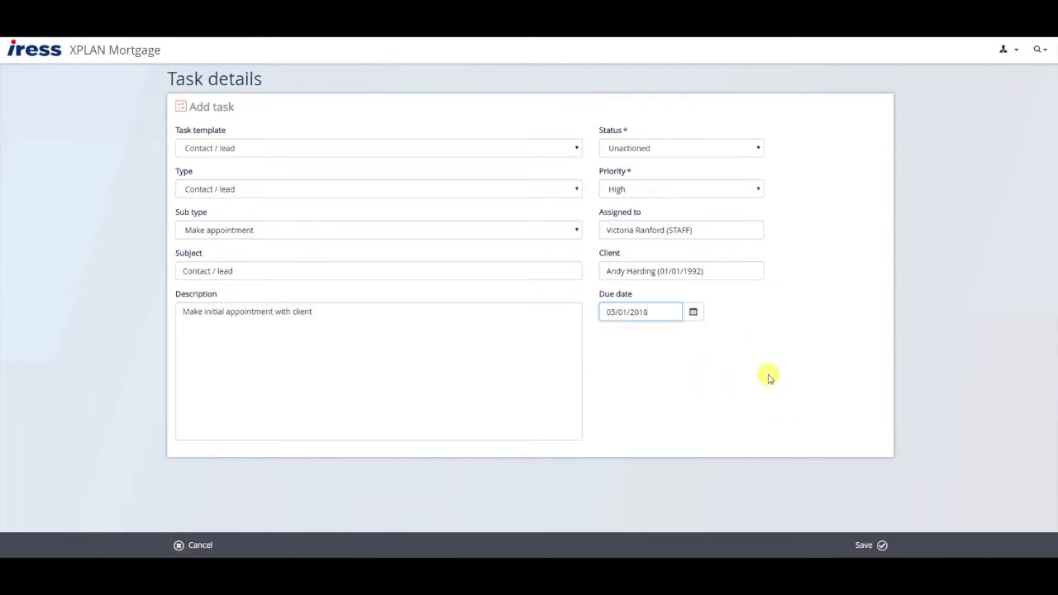
{"action": "left_click", "coordinate": [863, 545]}
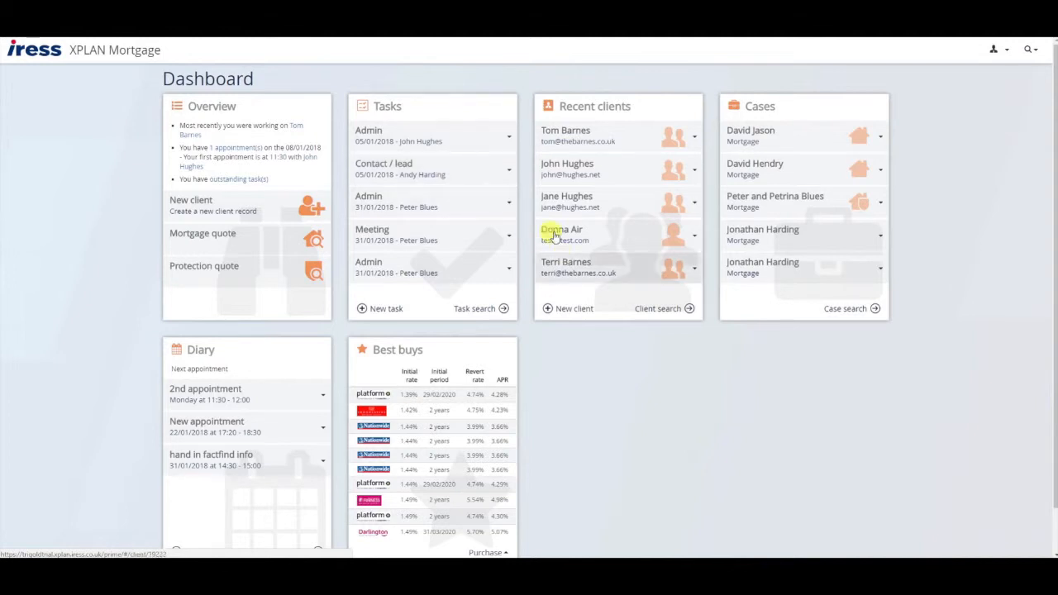
Open the fourth recent client's record and add a task there using the Letter task template
{"action": "left_click", "coordinate": [582, 238]}
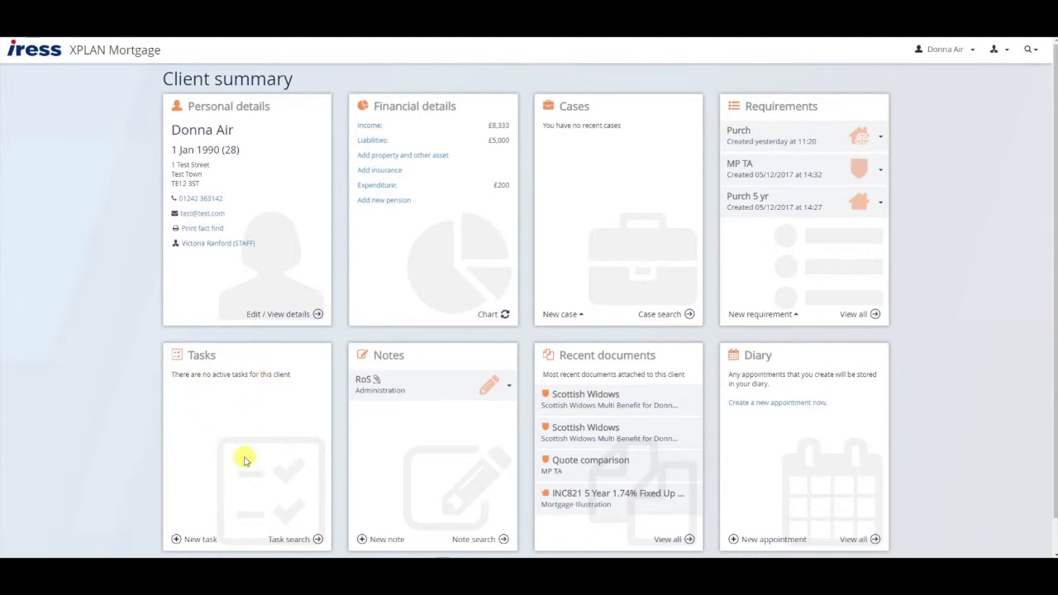
{"action": "left_click", "coordinate": [195, 538]}
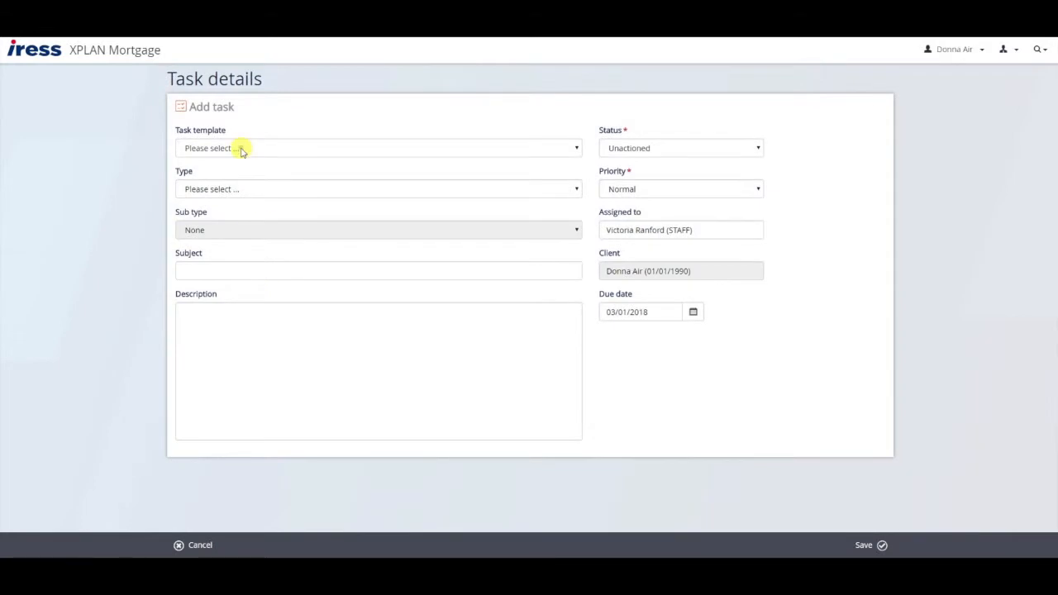
{"action": "left_click", "coordinate": [240, 149]}
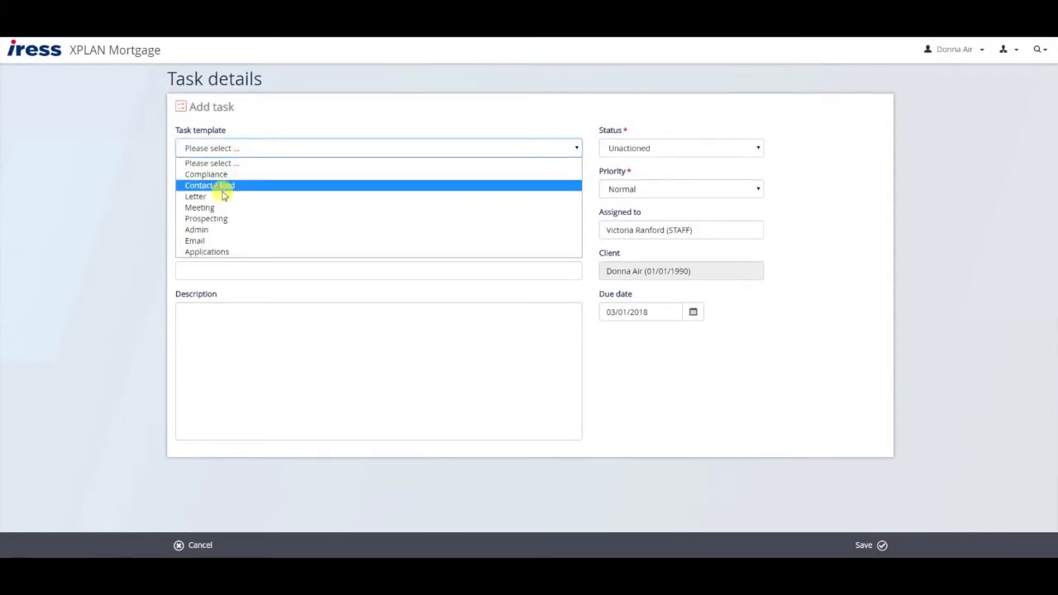
{"action": "left_click", "coordinate": [224, 197]}
Enter "Send letter including completed Fact Find" as the task description
{"action": "left_click", "coordinate": [238, 317]}
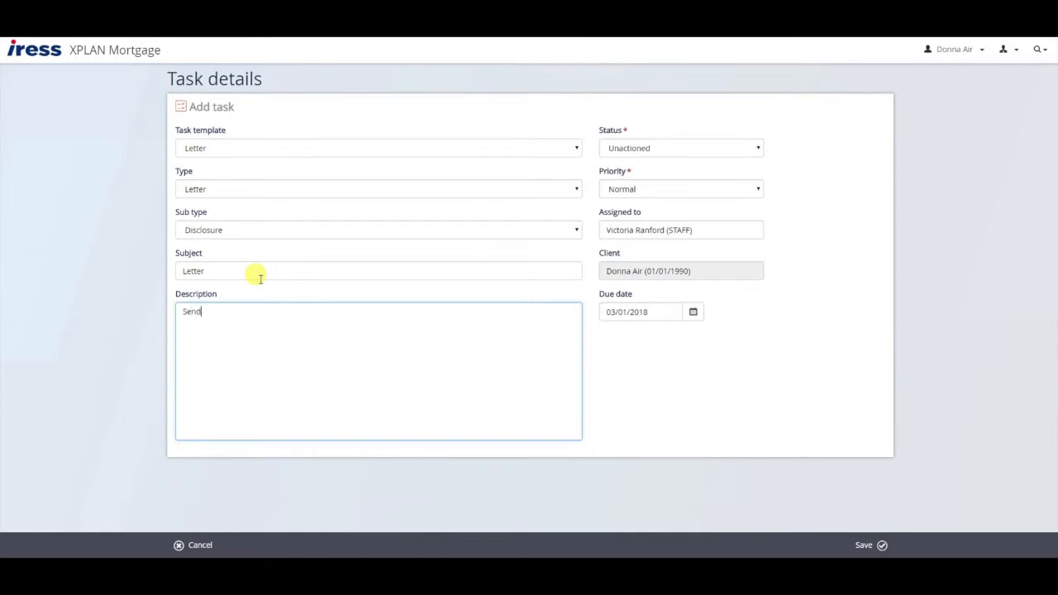
{"action": "type", "text": "Send letter including completed Fact Find"}
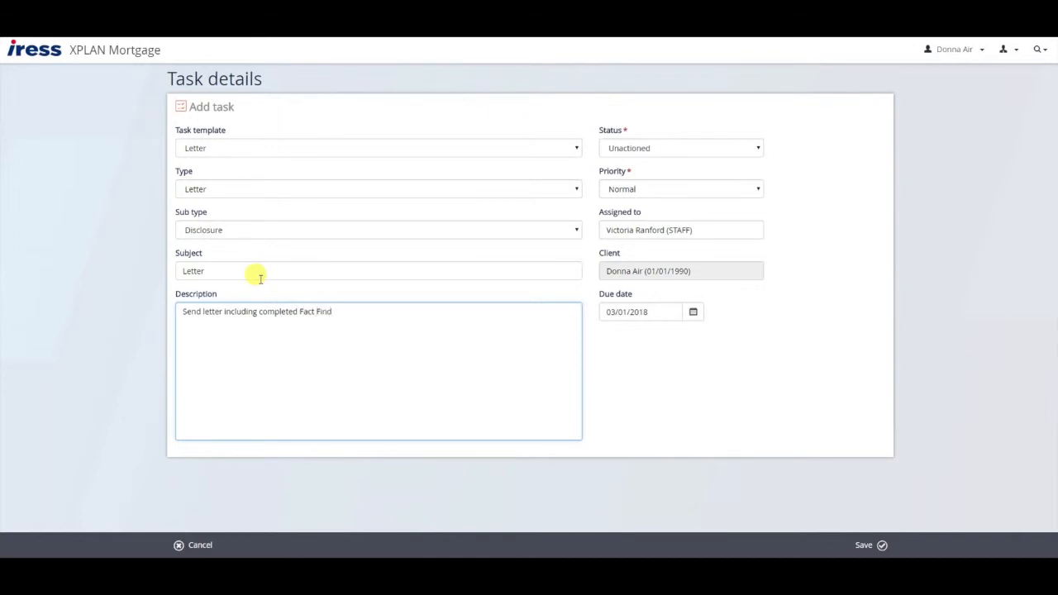
{"action": "key", "text": "Tab"}
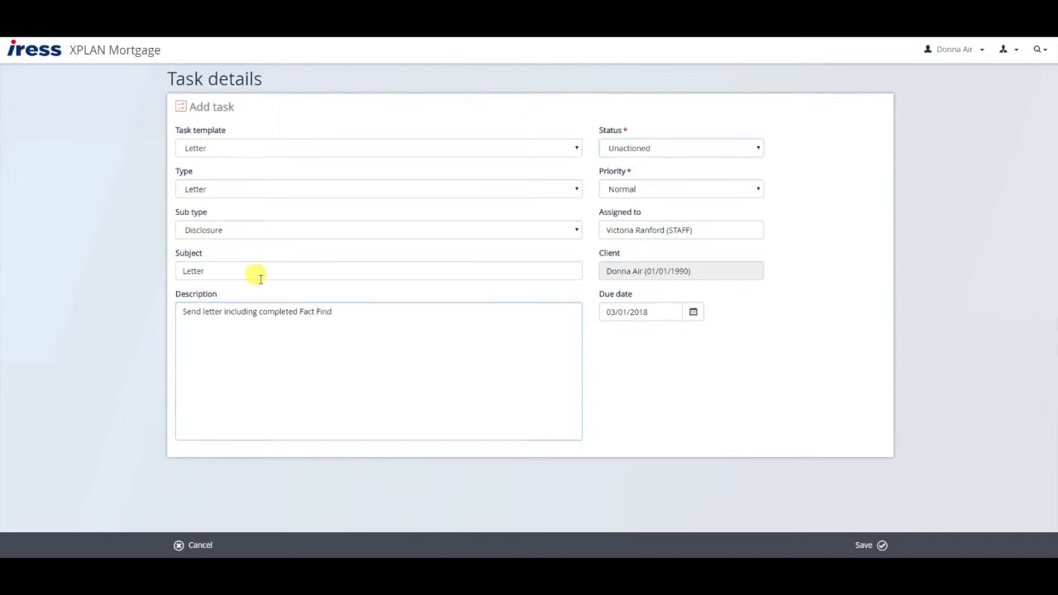
Reassign the letter task to a colleague by searching the first name and picking the STAFF entry
{"action": "left_click", "coordinate": [713, 229]}
{"action": "left_click_drag", "start_coordinate": [713, 229], "coordinate": [567, 236]}
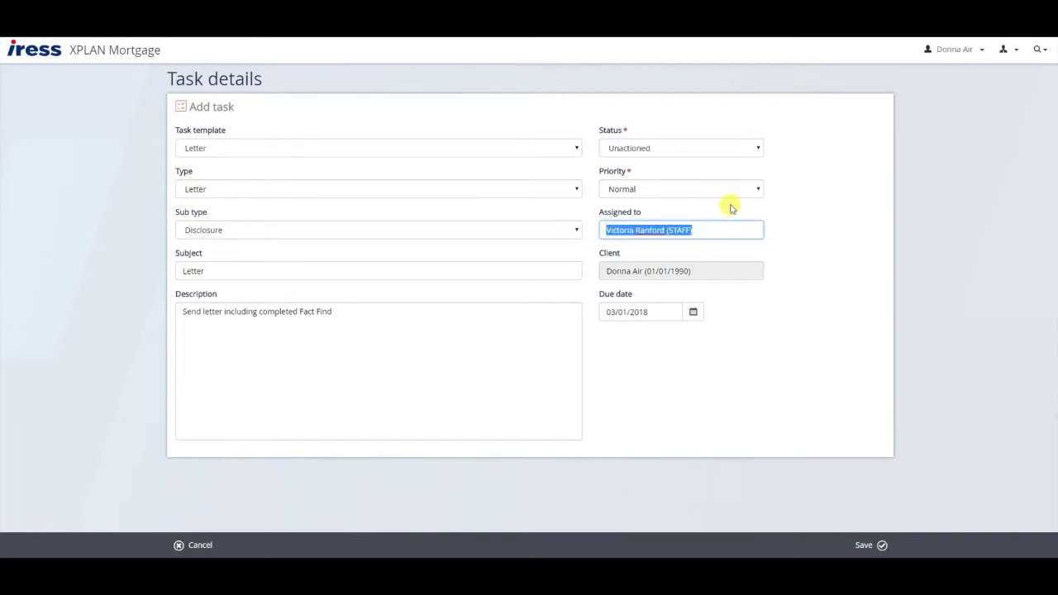
{"action": "type", "text": "kather"}
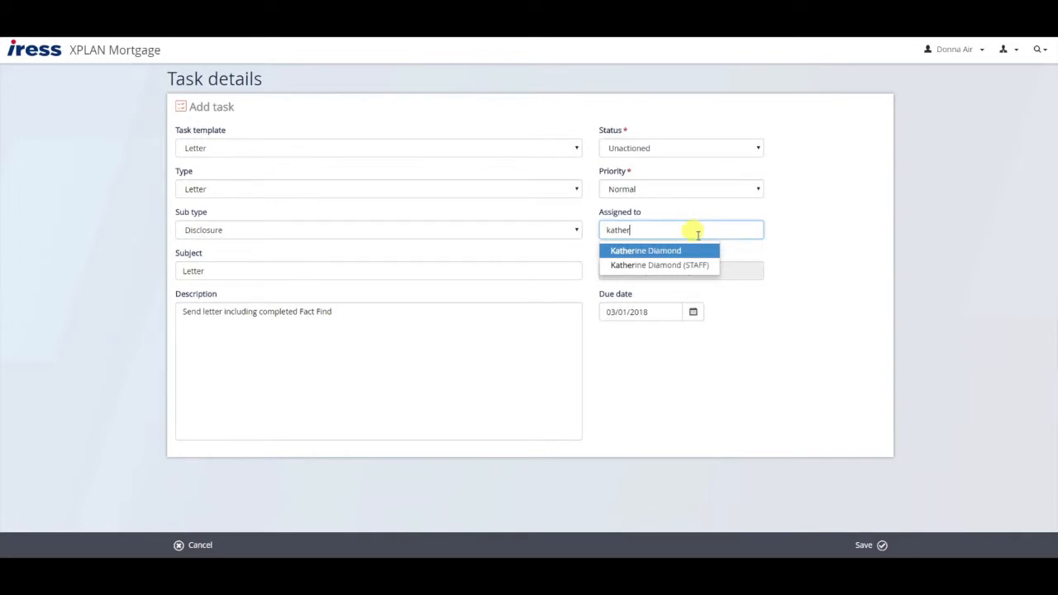
{"action": "left_click", "coordinate": [676, 265]}
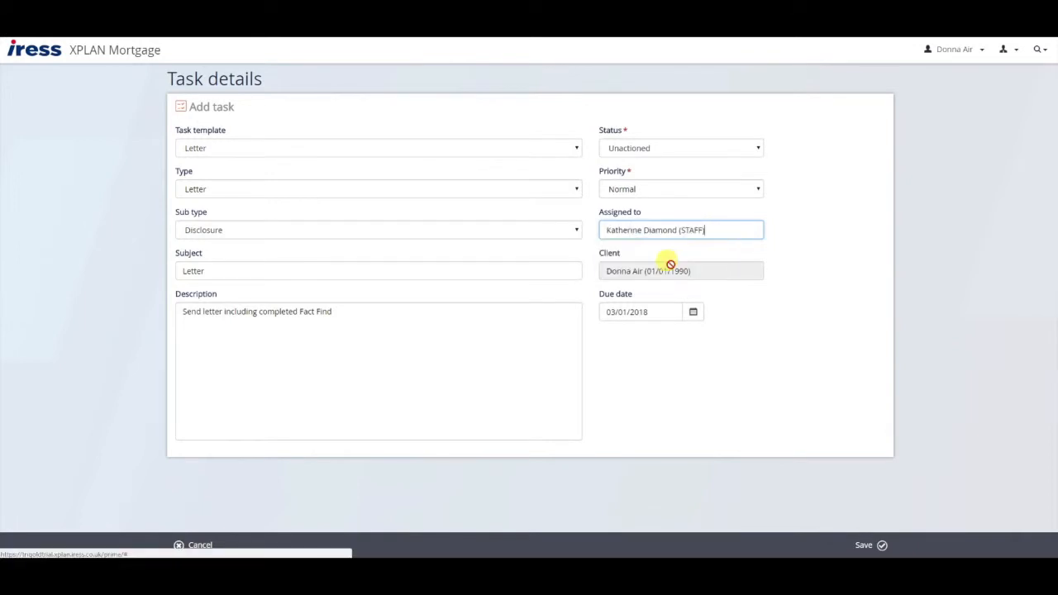
Set the letter task's due date to 10/01/2018 and save the task
{"action": "left_click", "coordinate": [659, 315]}
{"action": "type", "text": "10"}
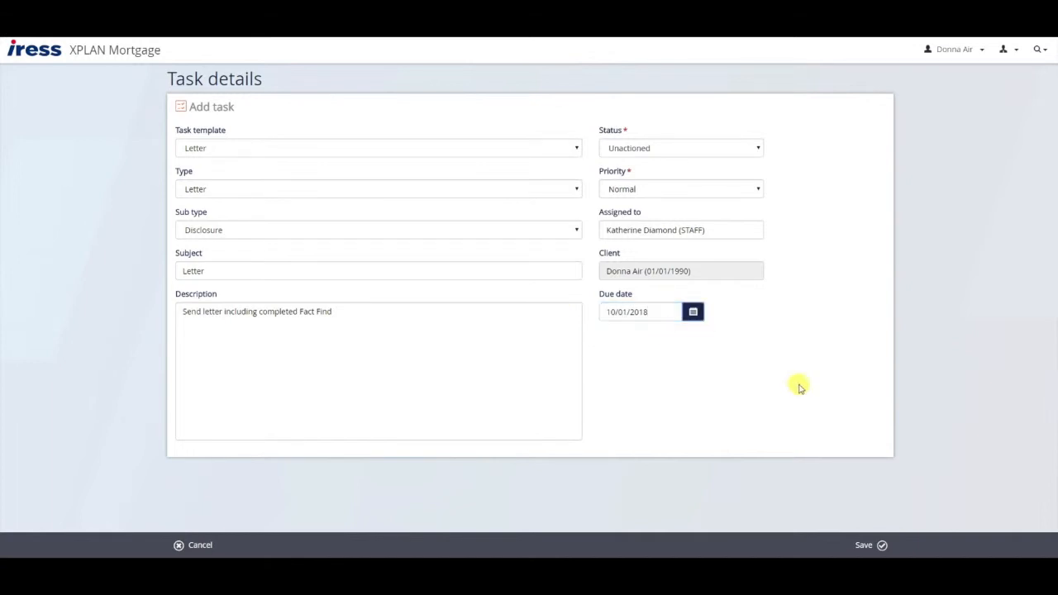
{"action": "left_click", "coordinate": [836, 537]}
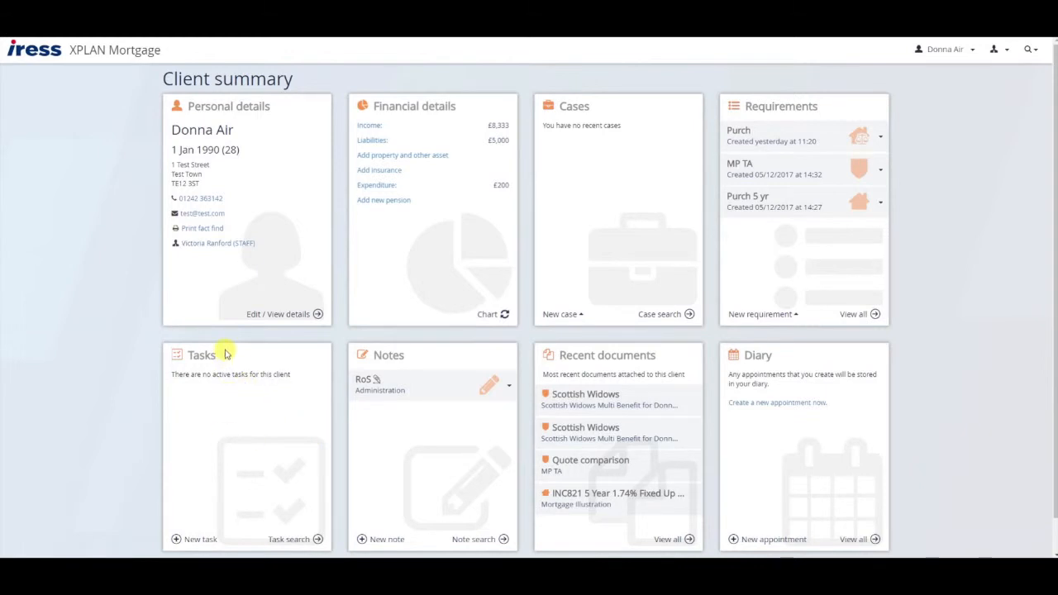
Search the client's tasks with the task assignment filter set to My created tasks
{"action": "left_click", "coordinate": [291, 533]}
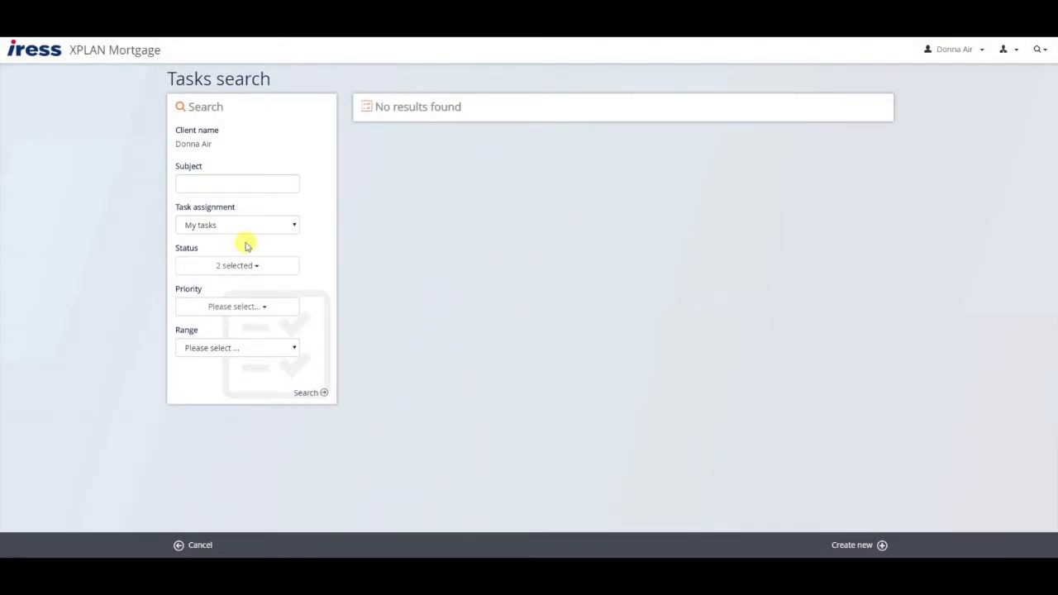
{"action": "left_click", "coordinate": [243, 231]}
{"action": "left_click", "coordinate": [215, 249]}
{"action": "left_click", "coordinate": [307, 392]}
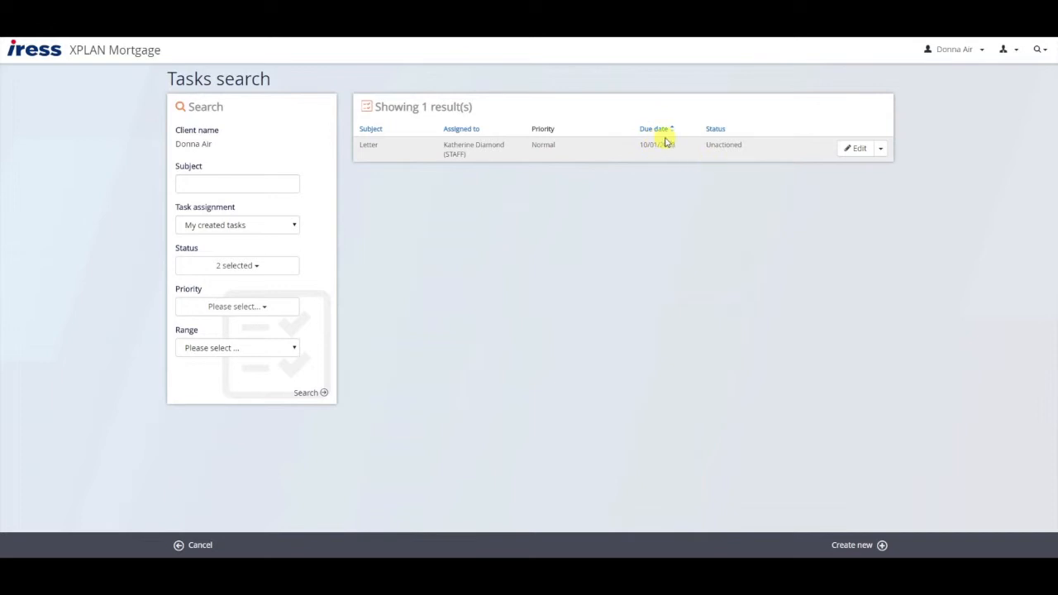
Leave the task search, return to the dashboard and start a new diary appointment
{"action": "left_click", "coordinate": [201, 546]}
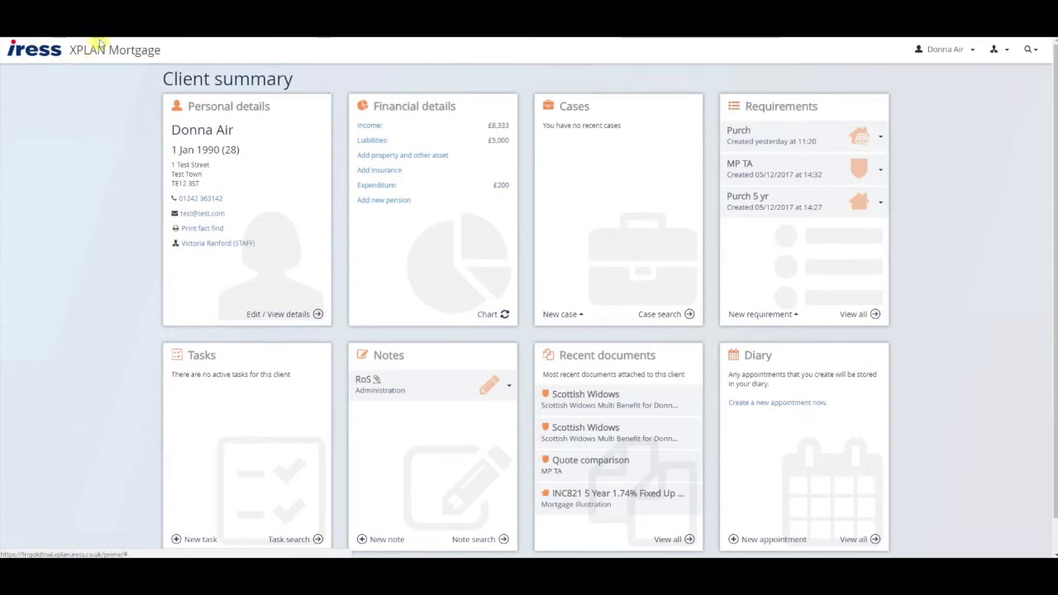
{"action": "left_click", "coordinate": [45, 51]}
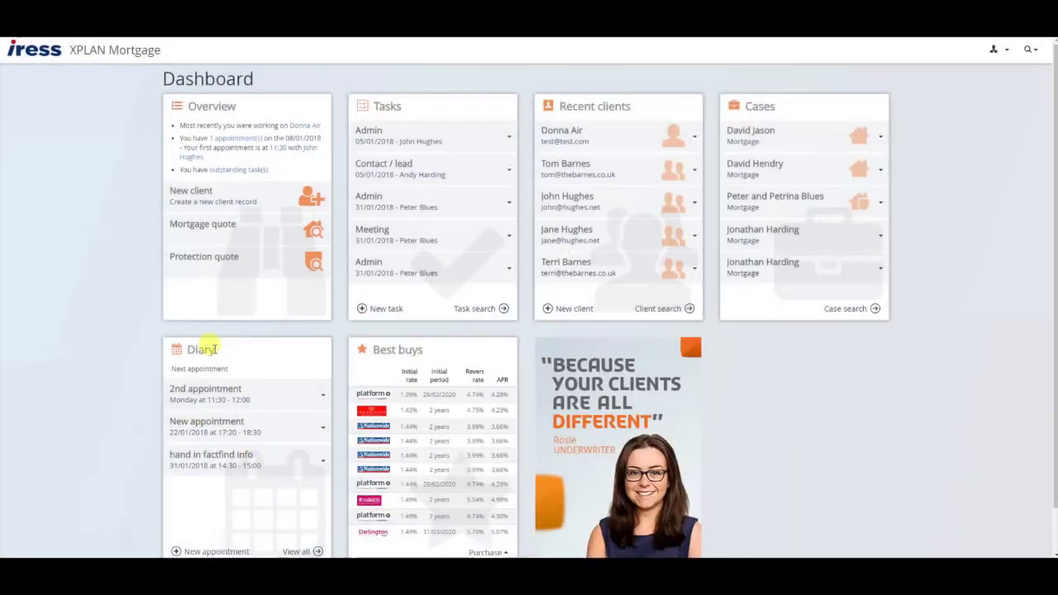
{"action": "scroll", "coordinate": [213, 463], "scroll_direction": "down", "scroll_amount": 1}
{"action": "left_click", "coordinate": [215, 499]}
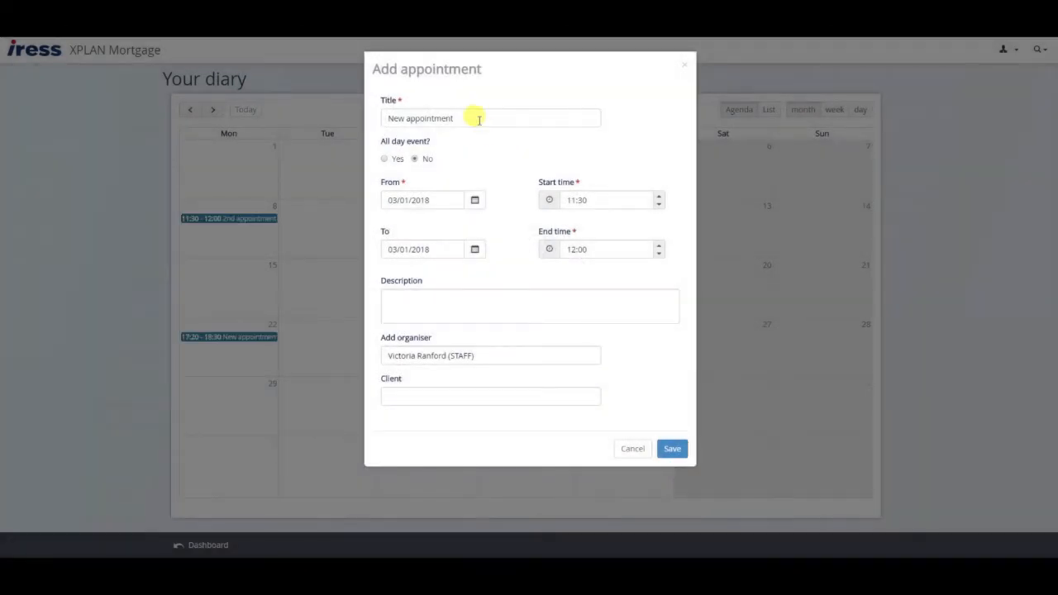
Replace the appointment's title with "2nd appointment"
{"action": "left_click", "coordinate": [465, 120]}
{"action": "left_click_drag", "start_coordinate": [464, 120], "coordinate": [387, 118]}
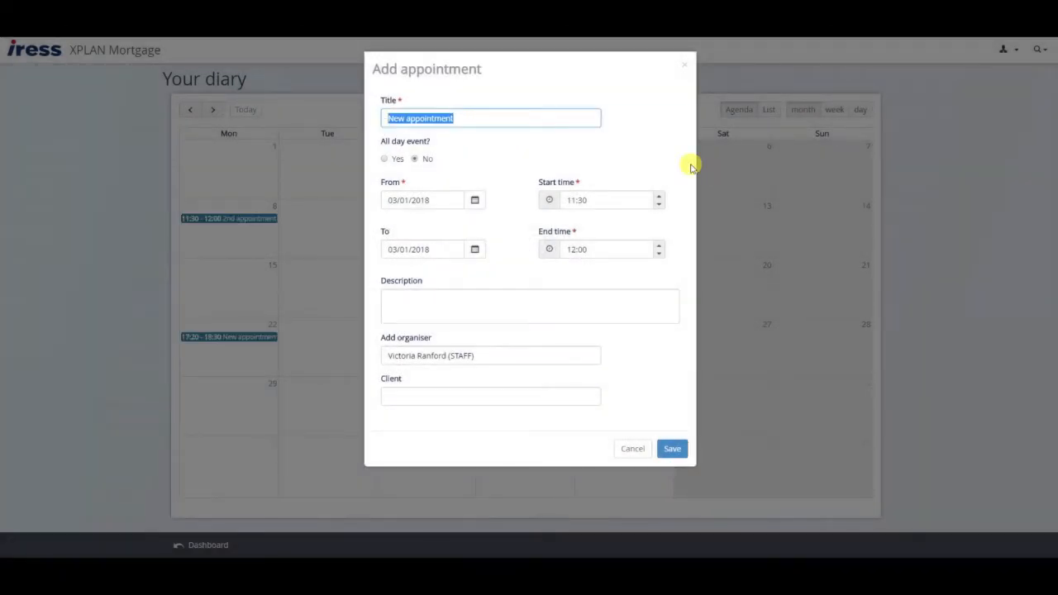
{"action": "type", "text": "2nd"}
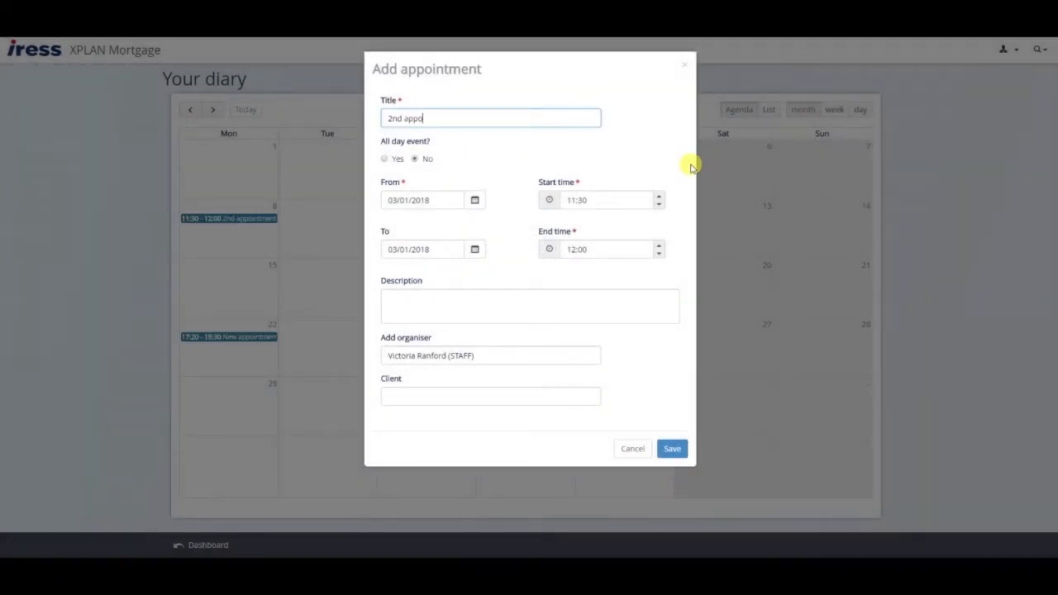
Set the appointment's date to 04/01/2018 with a start time of 13:00 and an end time of 14:00
{"action": "left_click", "coordinate": [475, 201]}
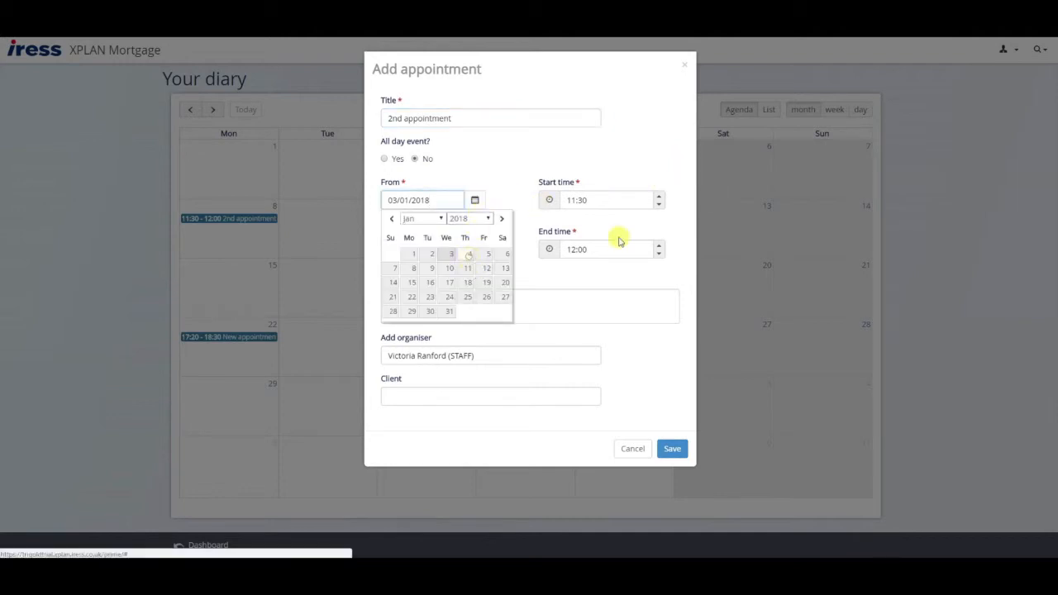
{"action": "left_click", "coordinate": [471, 257]}
{"action": "left_click", "coordinate": [625, 201]}
{"action": "type", "text": "13"}
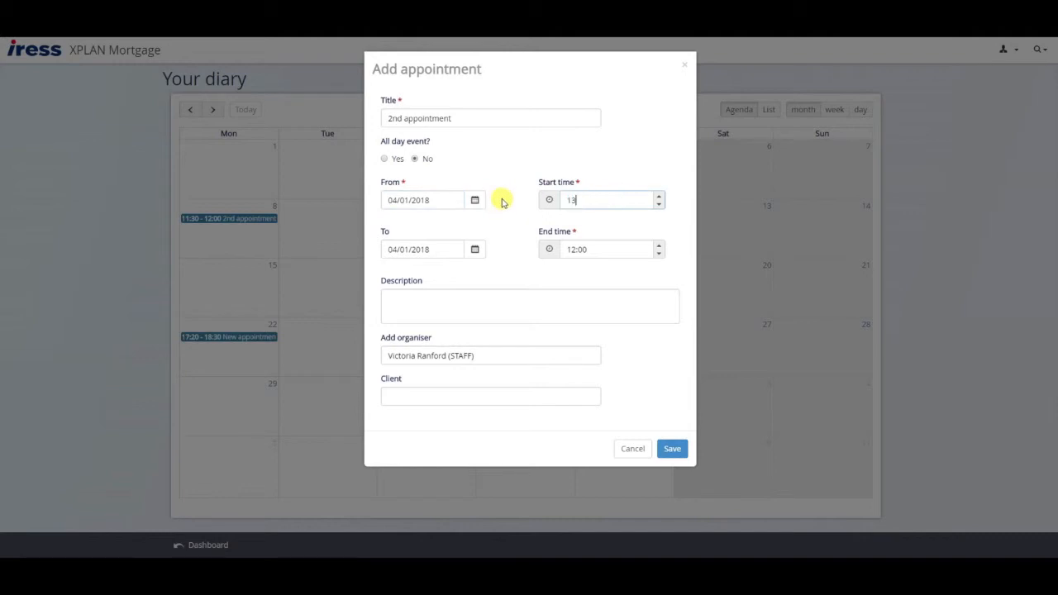
{"action": "type", "text": ":00"}
{"action": "key", "text": "Tab"}
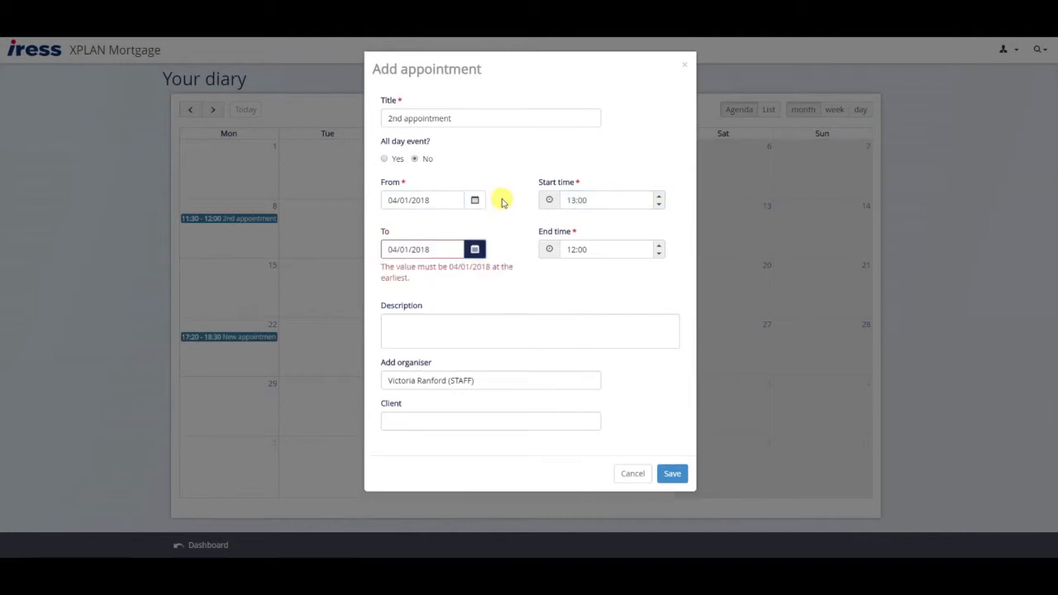
{"action": "key", "text": "Tab"}
{"action": "type", "text": "14"}
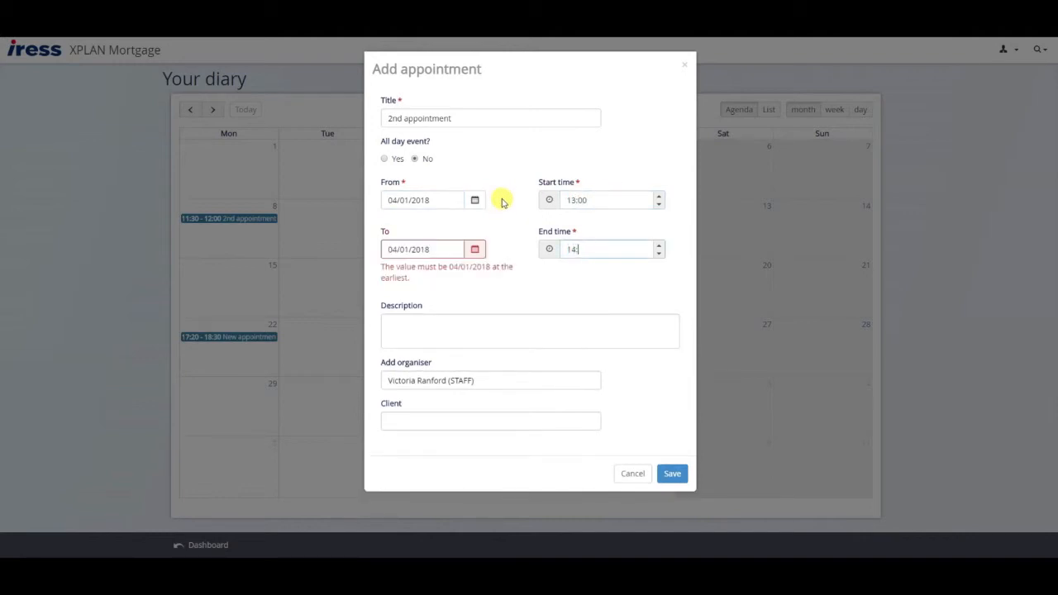
{"action": "type", "text": ":00"}
{"action": "key", "text": "Tab"}
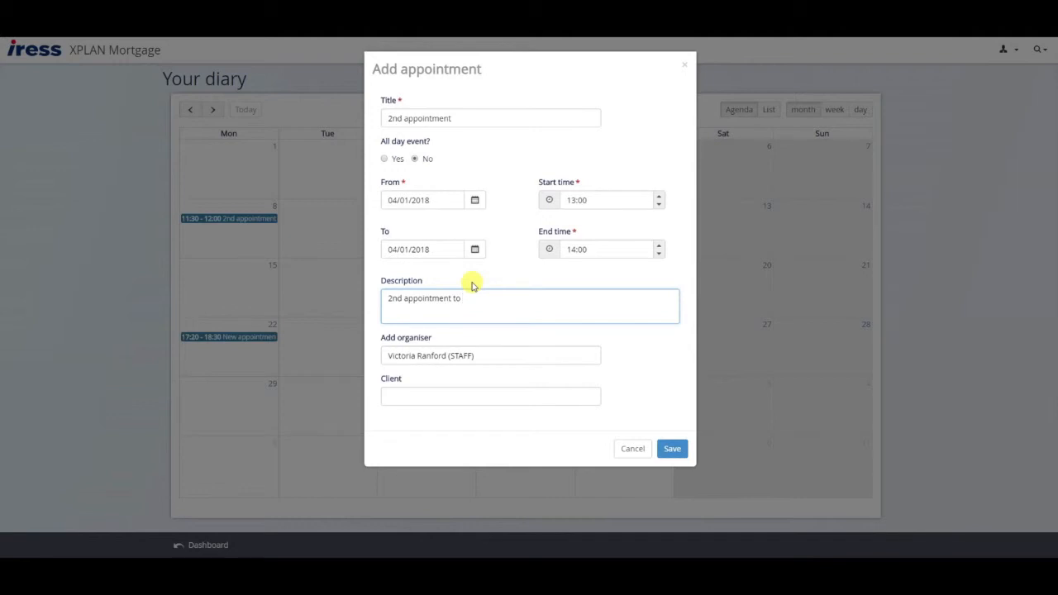
Enter the appointment description "2nd appointment to complete fact find" and keep the existing organiser
{"action": "type", "text": "2nd appointment to comlete "}
{"action": "type", "text": "p"}
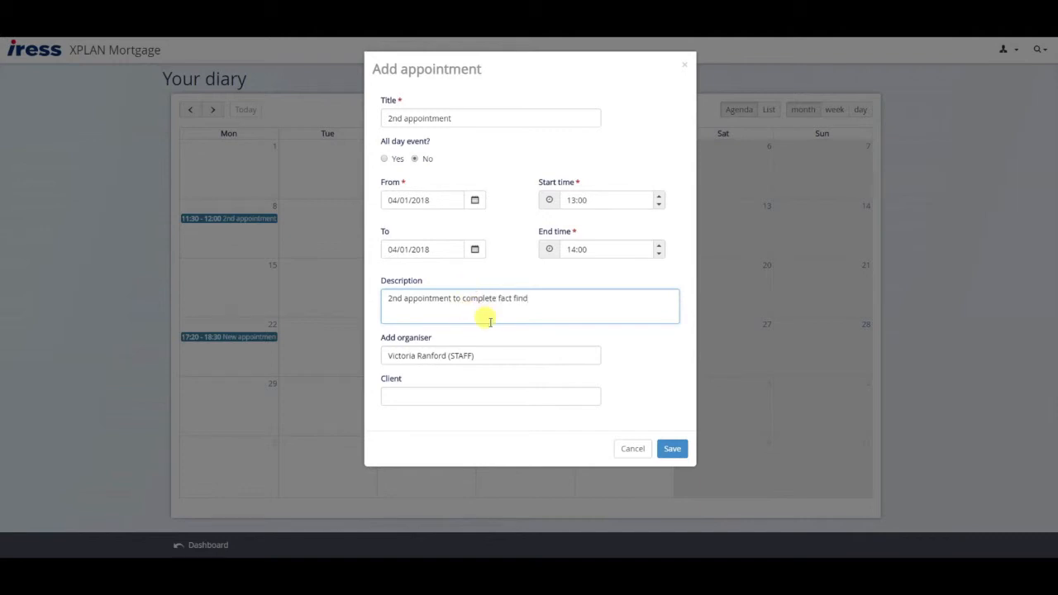
{"action": "triple_click", "coordinate": [385, 356]}
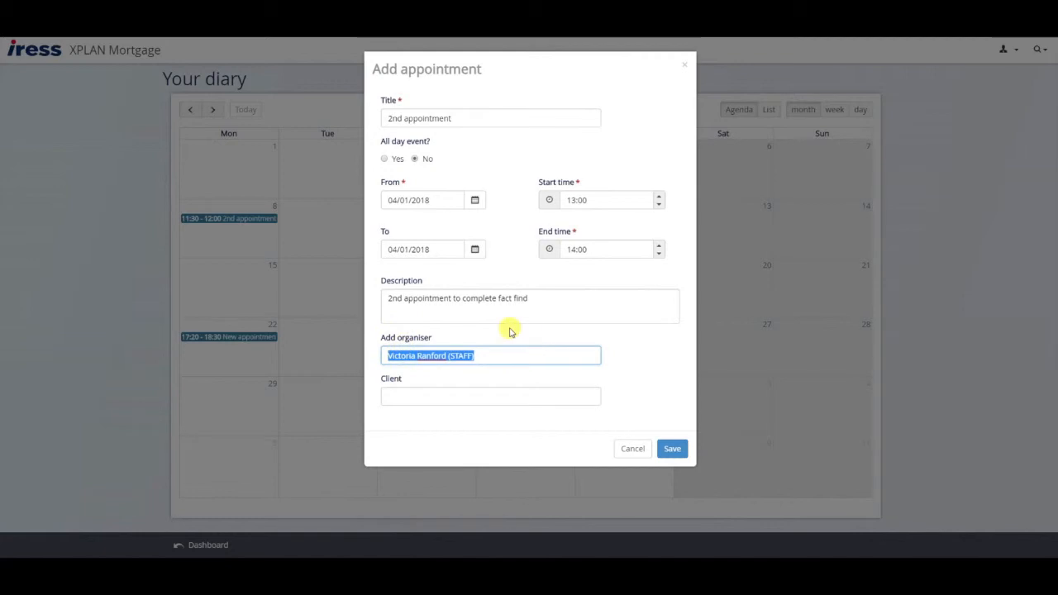
Look up the client by surname, link the first match to the appointment and save it
{"action": "left_click", "coordinate": [484, 395]}
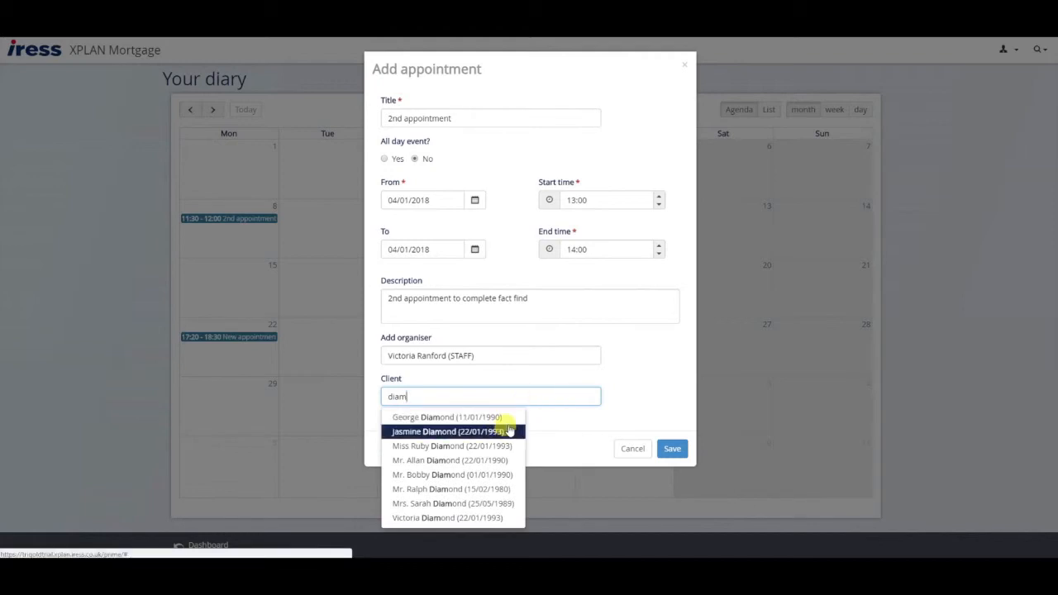
{"action": "left_click", "coordinate": [482, 418]}
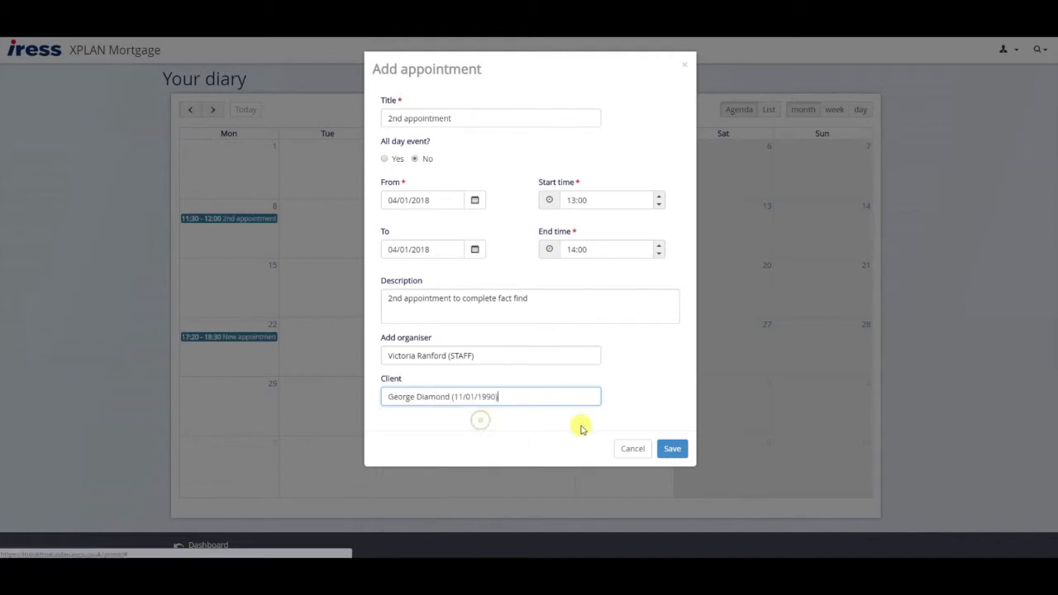
{"action": "left_click", "coordinate": [673, 450]}
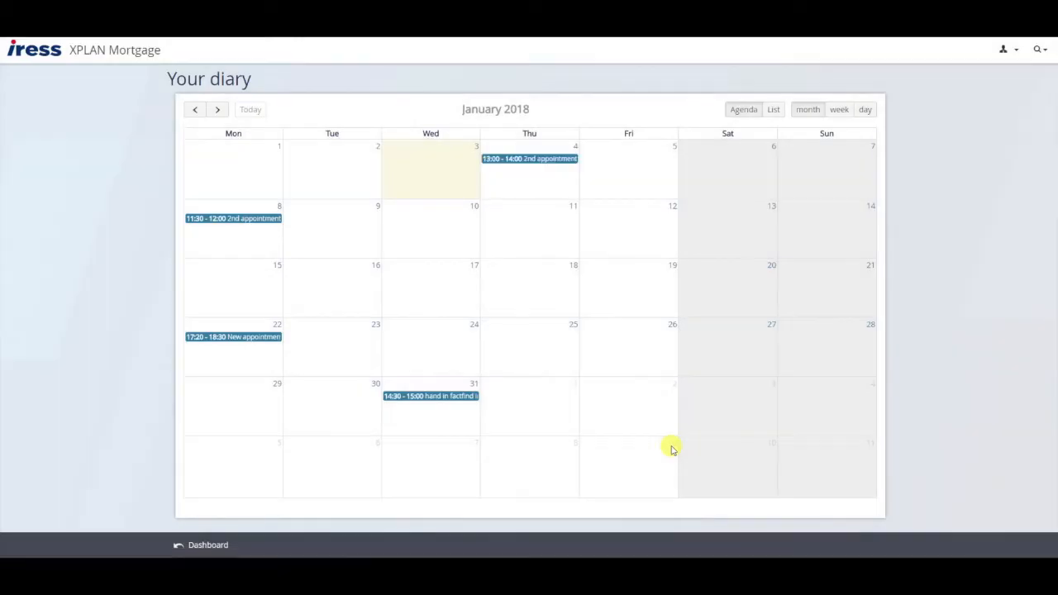
Return to the dashboard and start a new diary appointment from the second recent client's record
{"action": "left_click", "coordinate": [189, 543]}
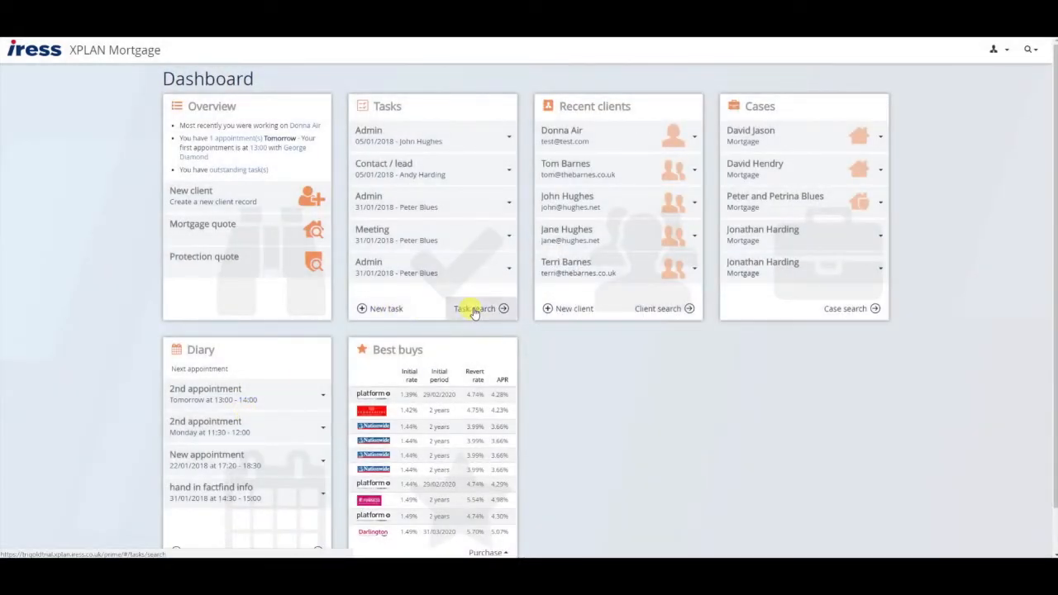
{"action": "left_click", "coordinate": [620, 168]}
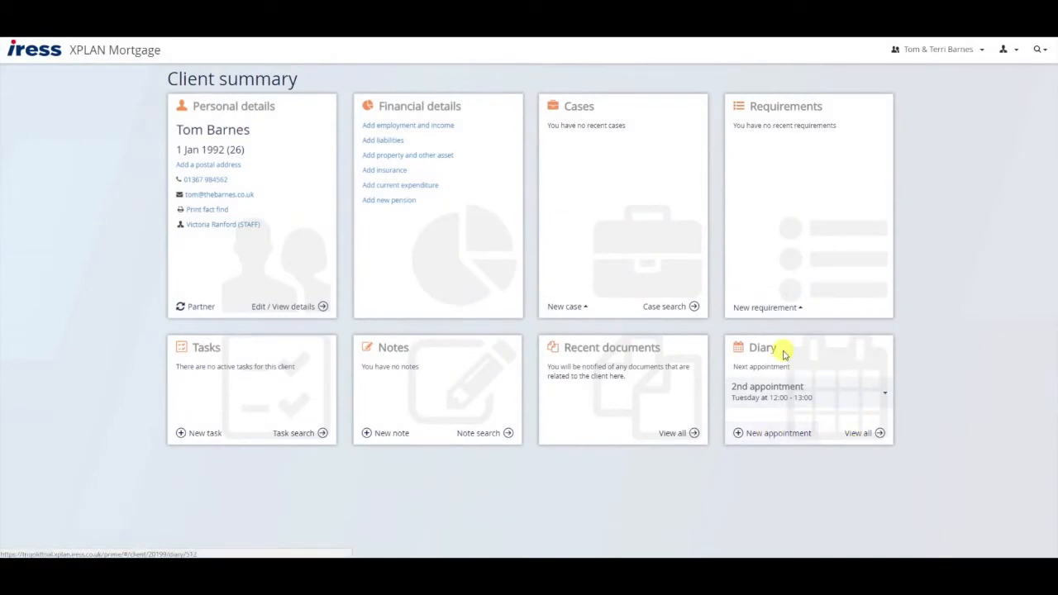
{"action": "left_click", "coordinate": [777, 432]}
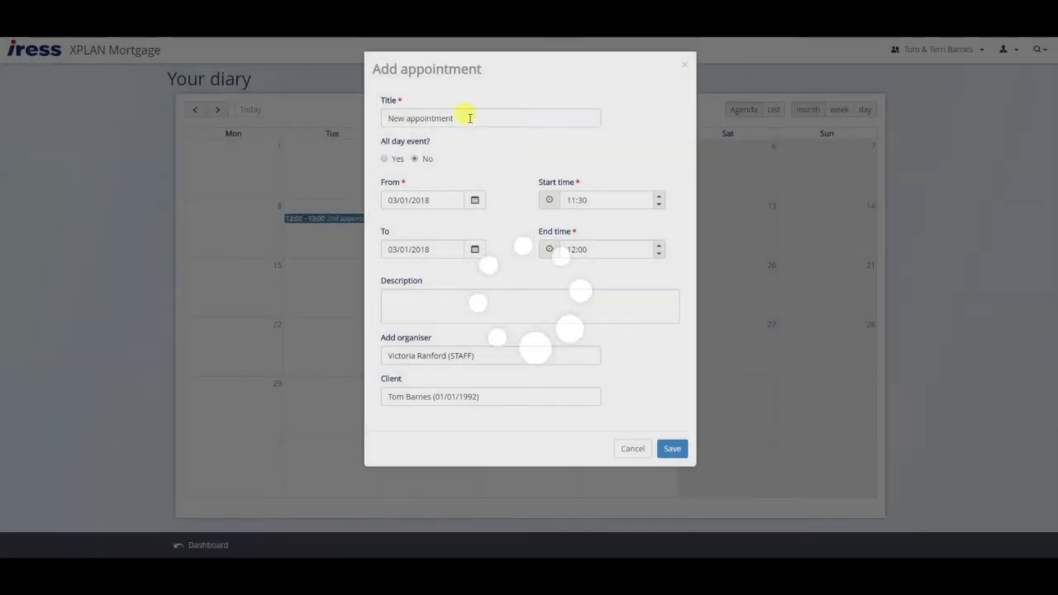
Title the client's appointment "3rd appointment" and set its date to 12/01/2018
{"action": "left_click_drag", "start_coordinate": [466, 116], "coordinate": [272, 107]}
{"action": "type", "text": "3rd appointm"}
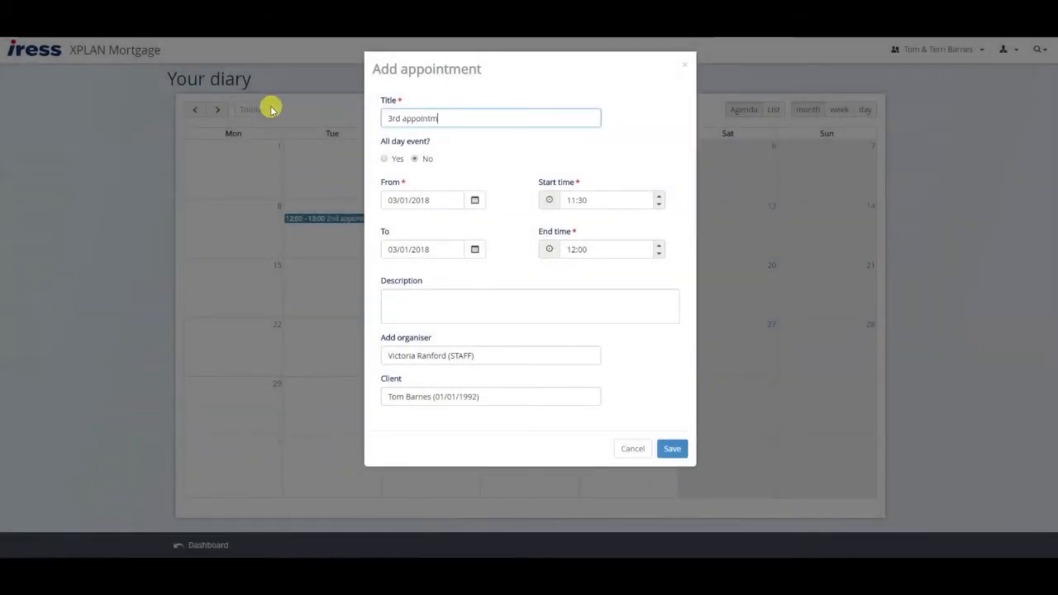
{"action": "type", "text": "ent"}
{"action": "left_click", "coordinate": [474, 200]}
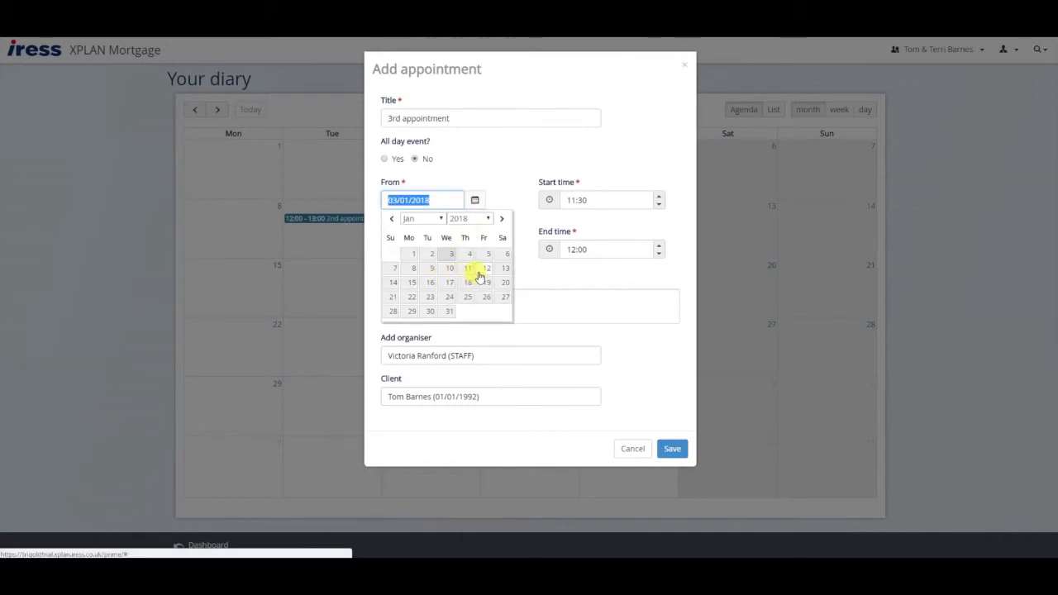
{"action": "left_click", "coordinate": [485, 270]}
Enter the description "3rd appointment to confirm recommendation" and save the appointment
{"action": "left_click", "coordinate": [562, 307]}
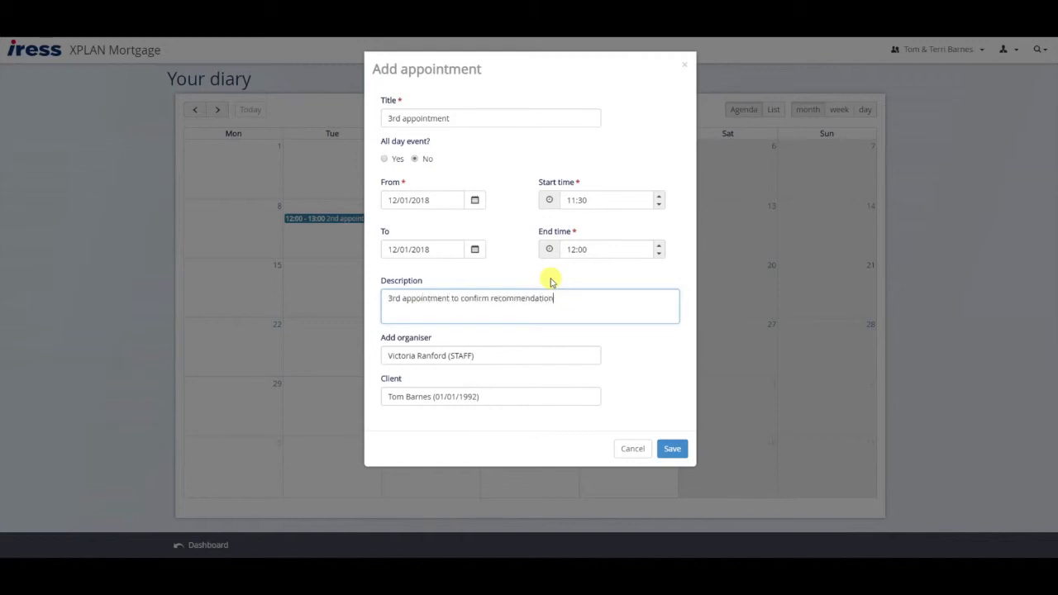
{"action": "key", "text": "Tab"}
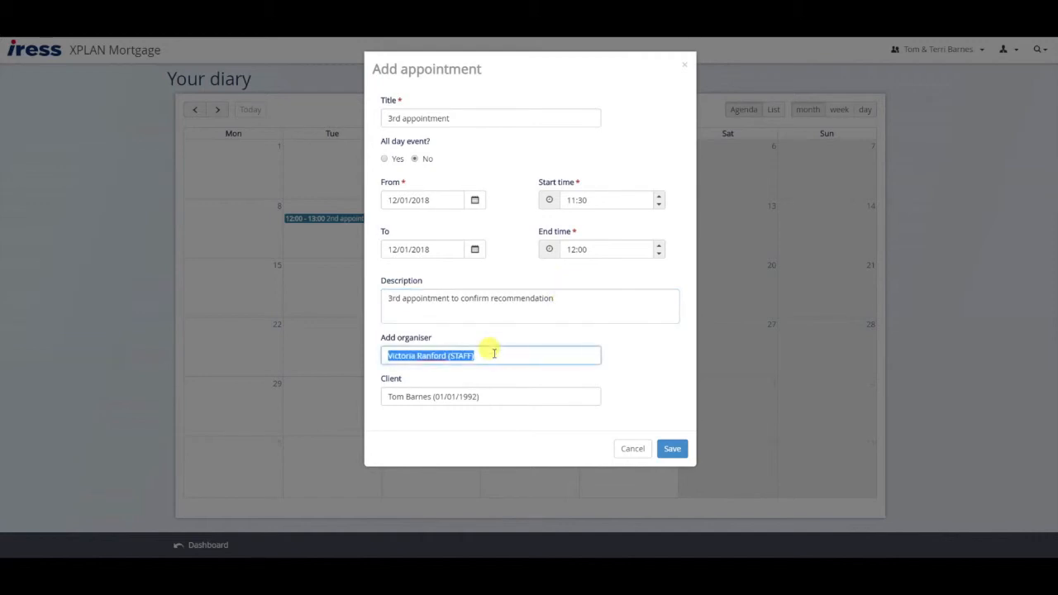
{"action": "left_click", "coordinate": [671, 448]}
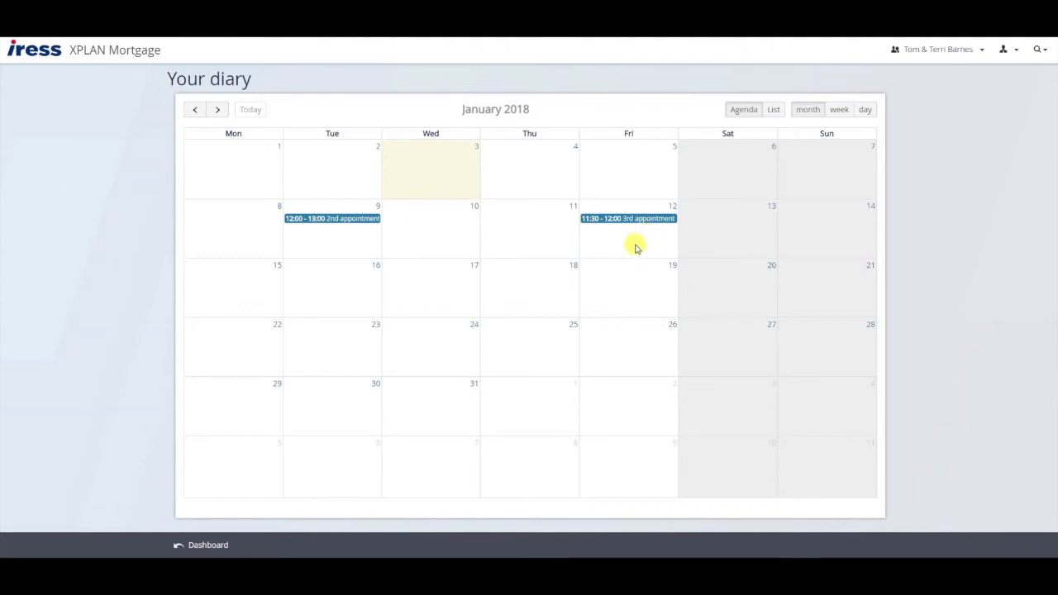
Return to the dashboard and start a new note from the second recent client's record
{"action": "left_click", "coordinate": [201, 542]}
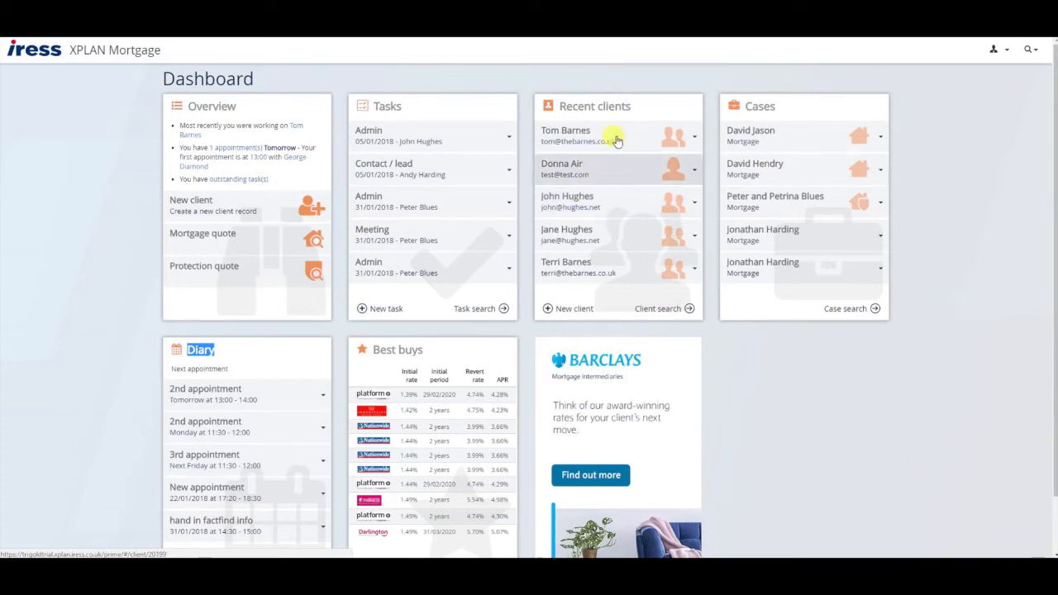
{"action": "left_click", "coordinate": [637, 169]}
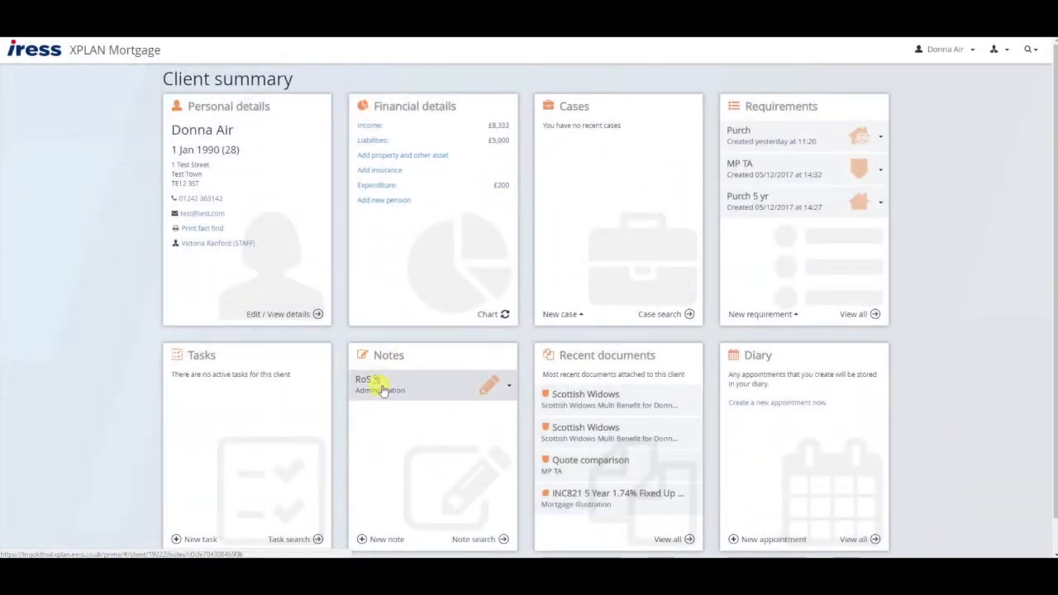
{"action": "left_click", "coordinate": [372, 539]}
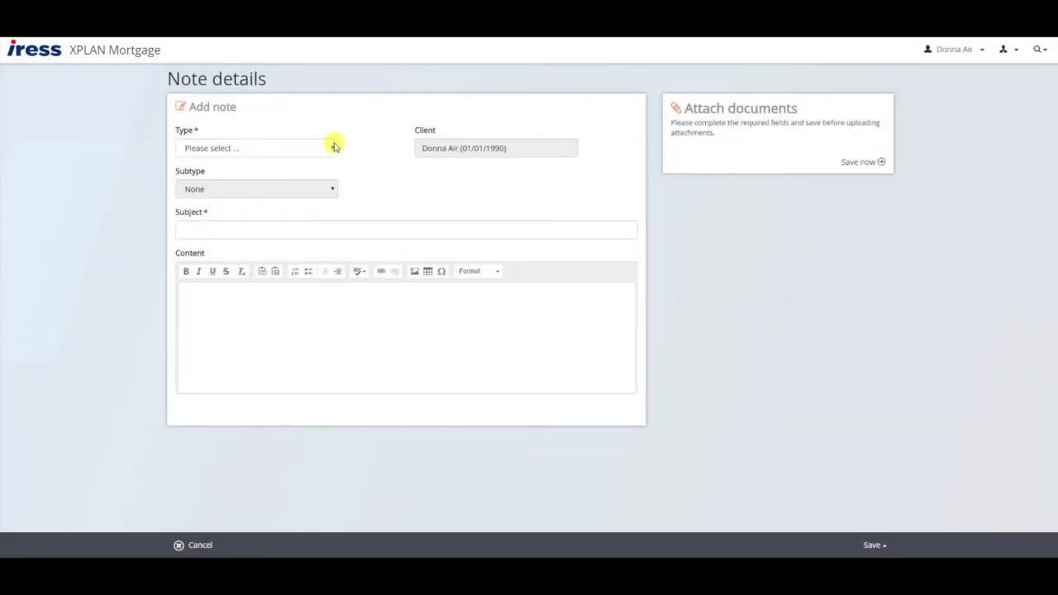
Set the note's type to Email and its subject to "Email received from client with their preferences"
{"action": "left_click", "coordinate": [332, 147]}
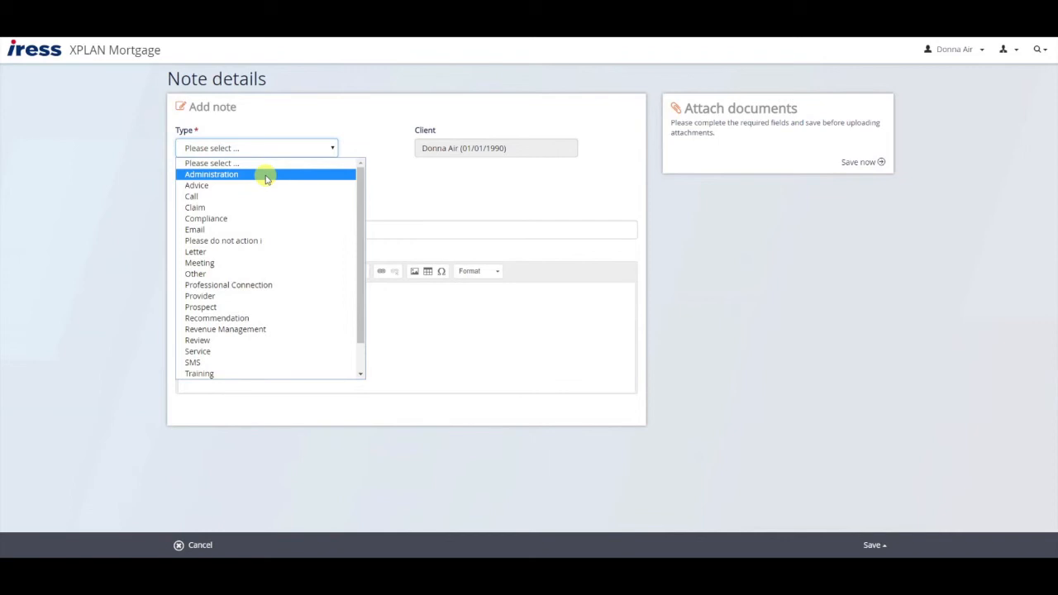
{"action": "left_click", "coordinate": [239, 229]}
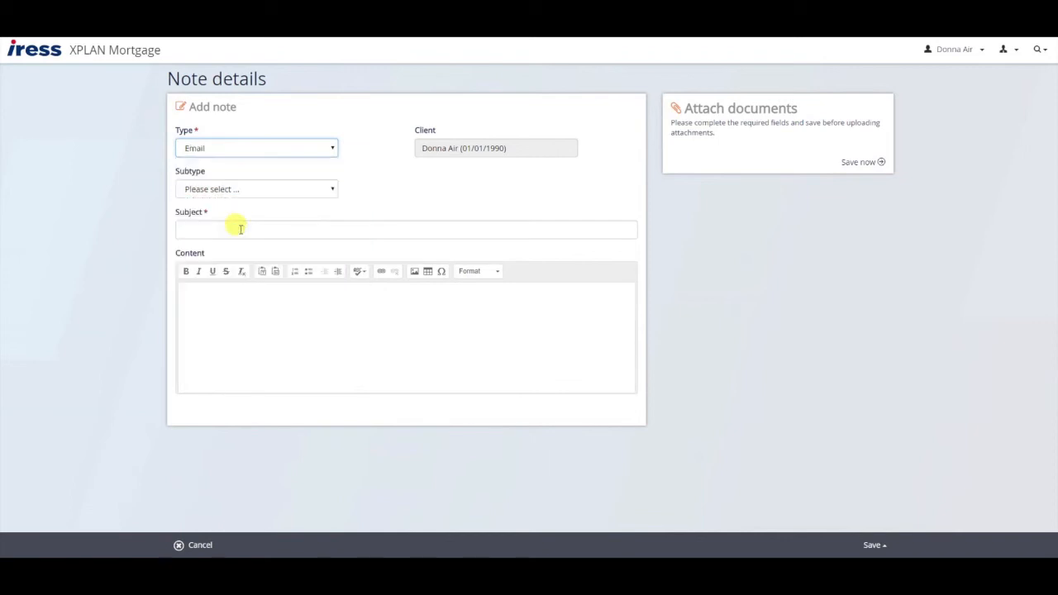
{"action": "left_click", "coordinate": [277, 148]}
{"action": "left_click", "coordinate": [239, 229]}
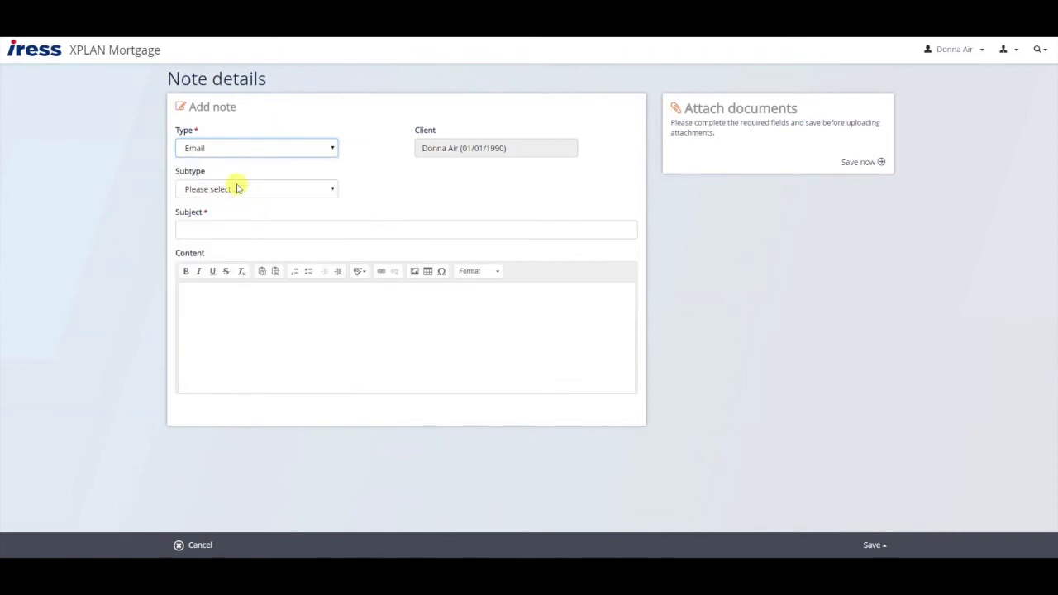
{"action": "left_click", "coordinate": [236, 228]}
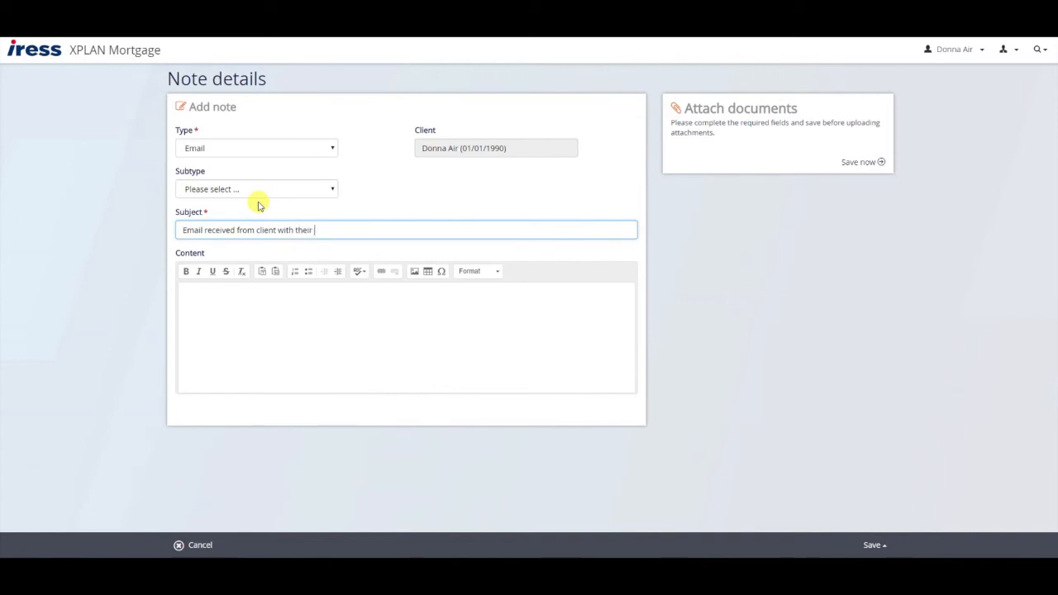
{"action": "left_click", "coordinate": [318, 403]}
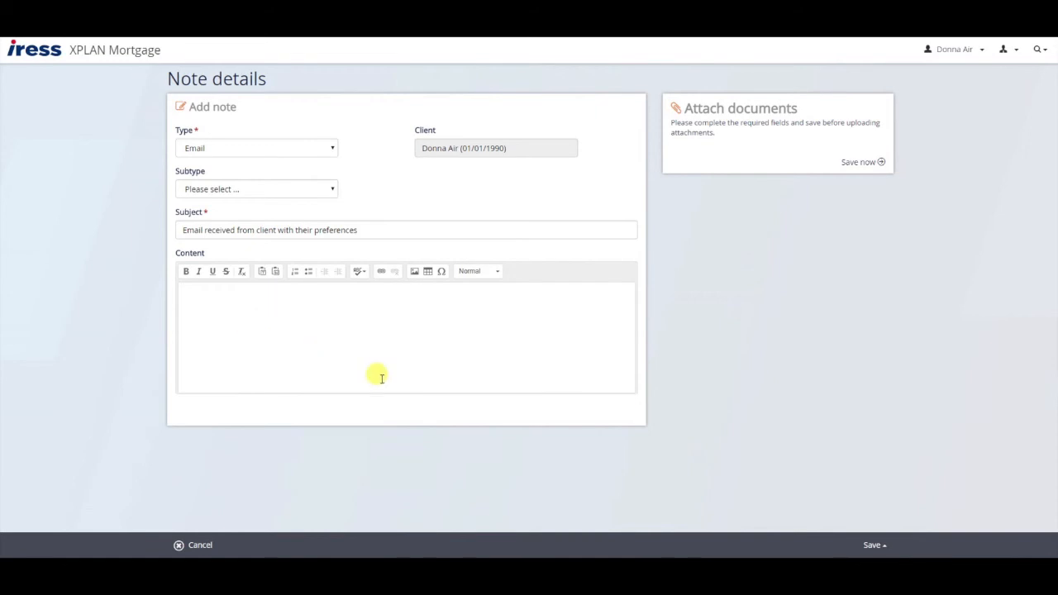
Save the note to allow attachments, then add the content "Copied content from email" and save the finished note
{"action": "left_click", "coordinate": [868, 162]}
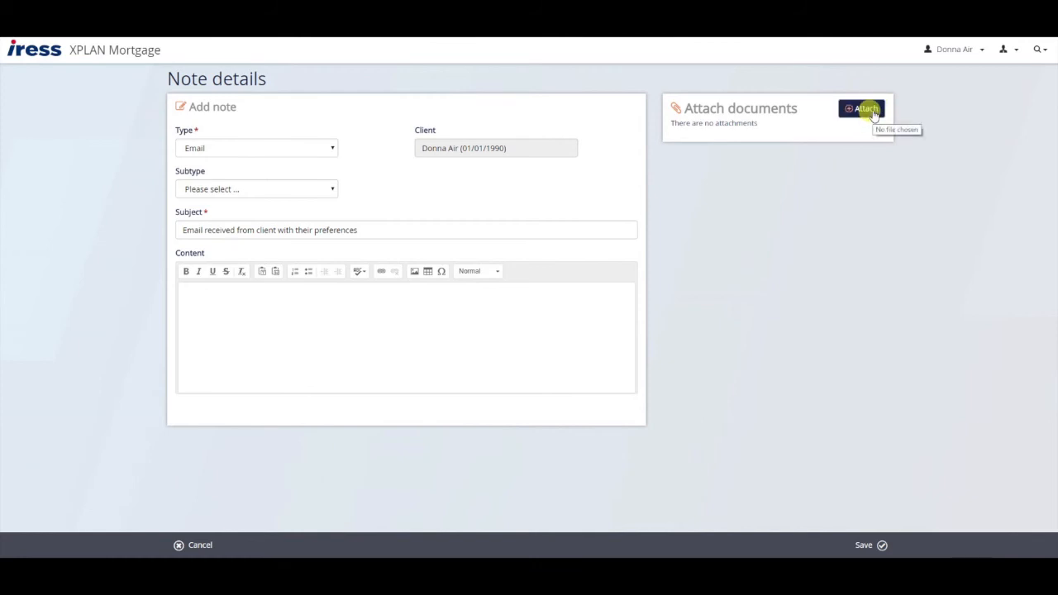
{"action": "left_click", "coordinate": [264, 312]}
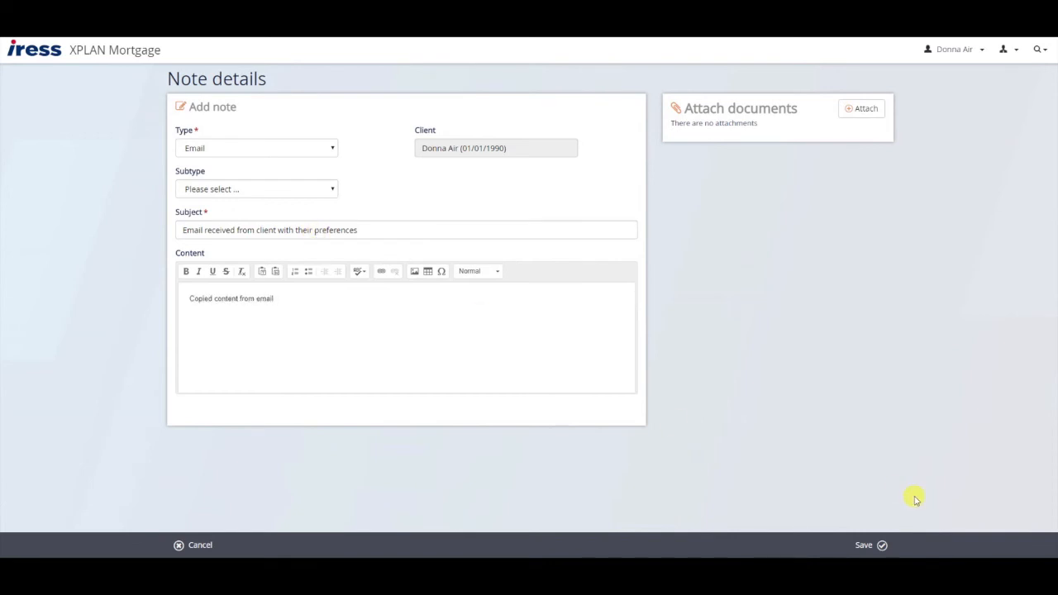
{"action": "left_click", "coordinate": [863, 545]}
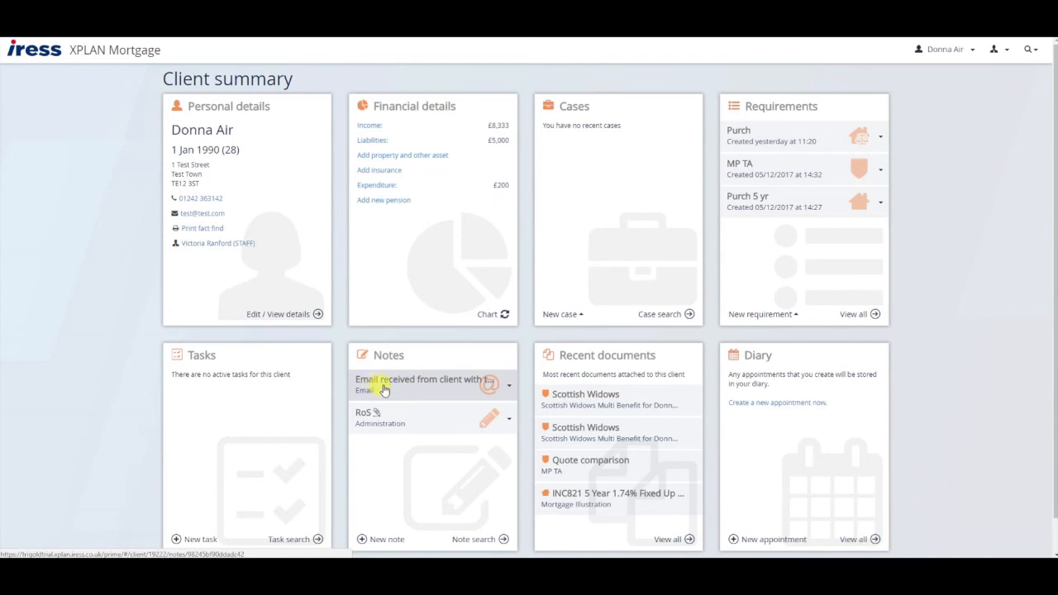
Open the saved email note from the client summary
{"action": "left_click", "coordinate": [465, 384]}
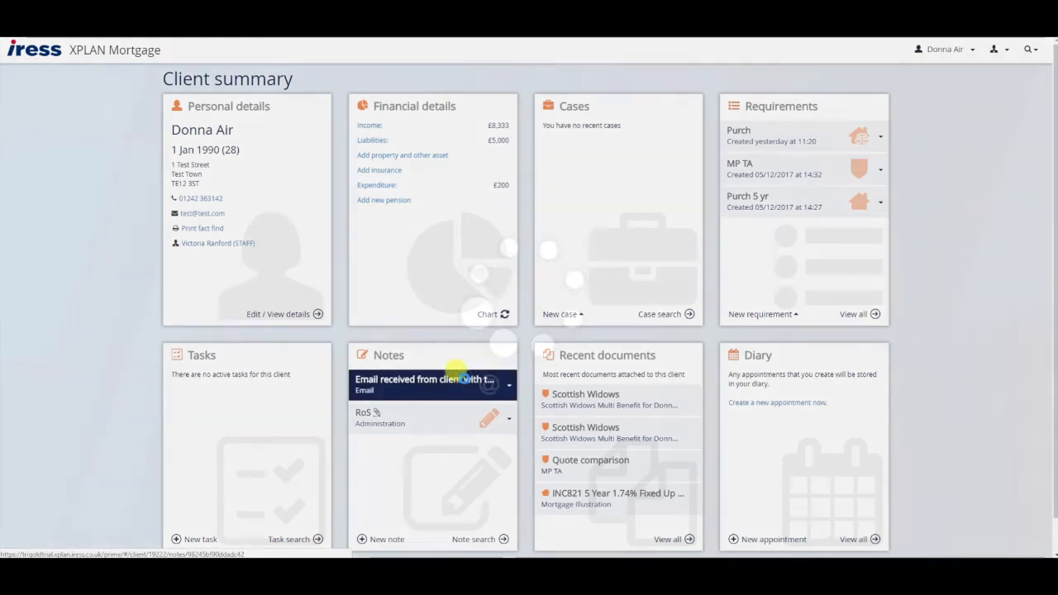